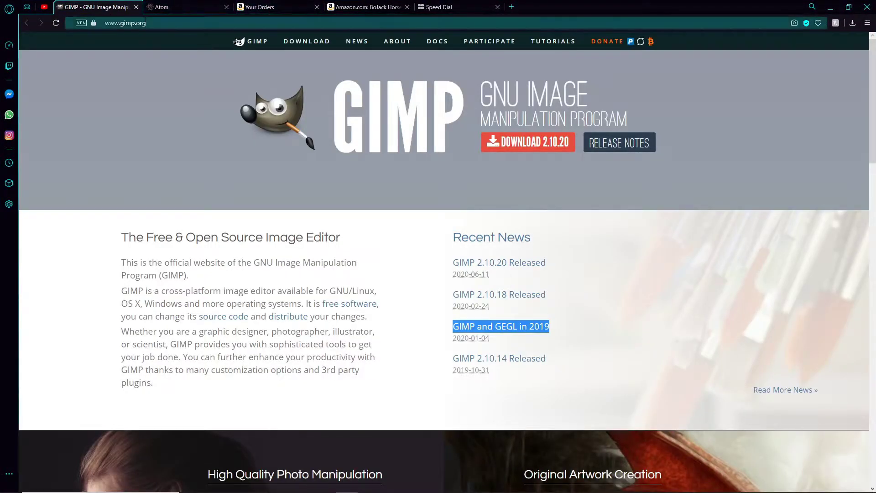
Step: Flip between the Atom and GIMP website tabs in Opera GX
left_click(182, 7)
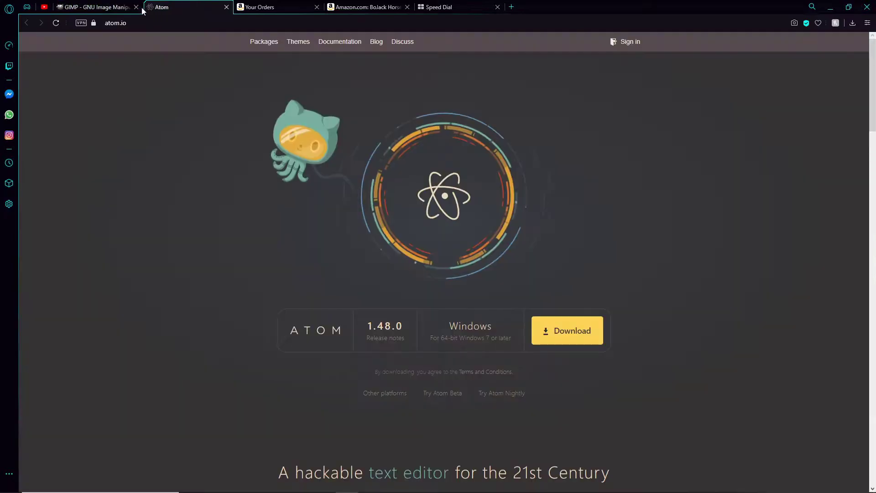
left_click(96, 7)
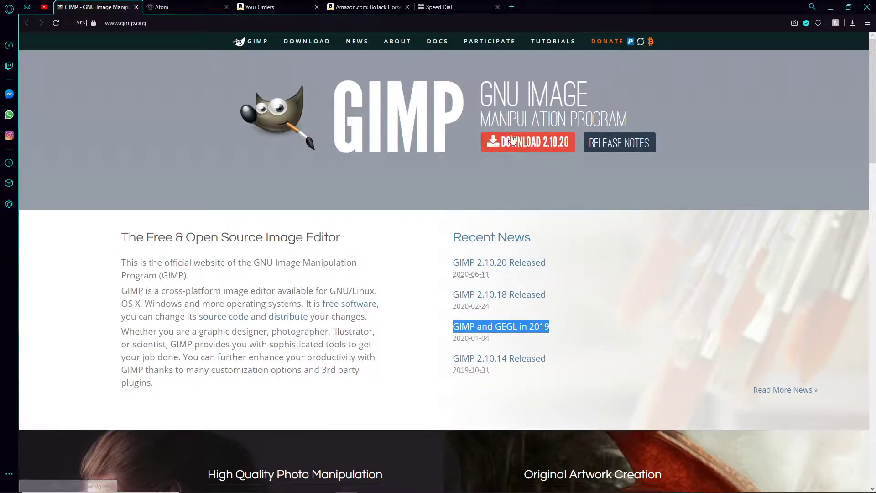
left_click(523, 174)
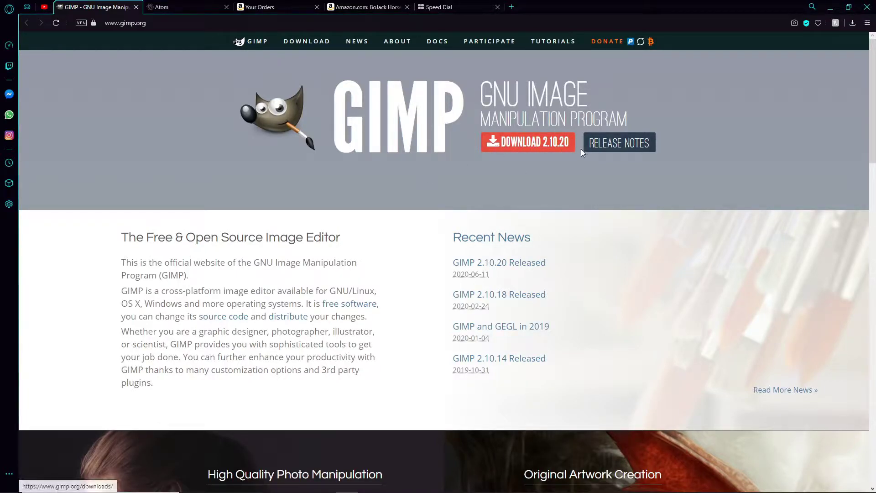
Step: View the atom.io download page, then restore down Opera GX to reveal the desktop
left_click(162, 6)
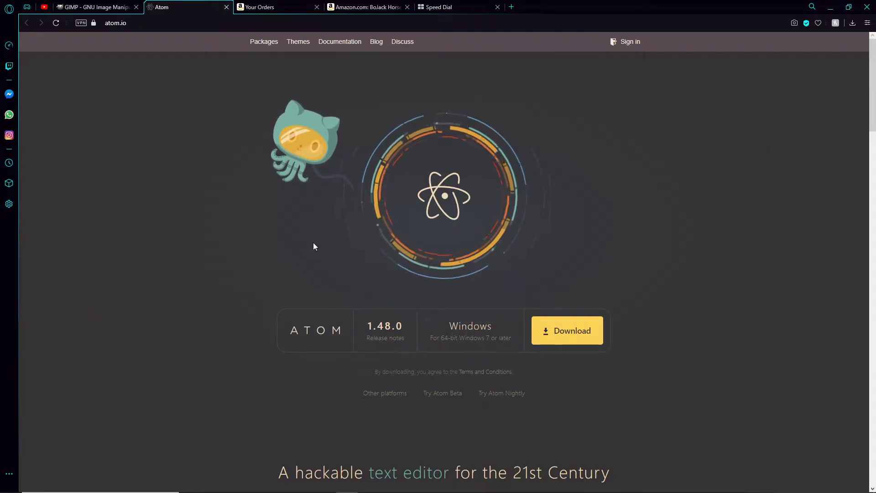
scroll(313, 246, "down", 3)
left_click_drag(364, 335, 578, 336)
left_click(449, 278)
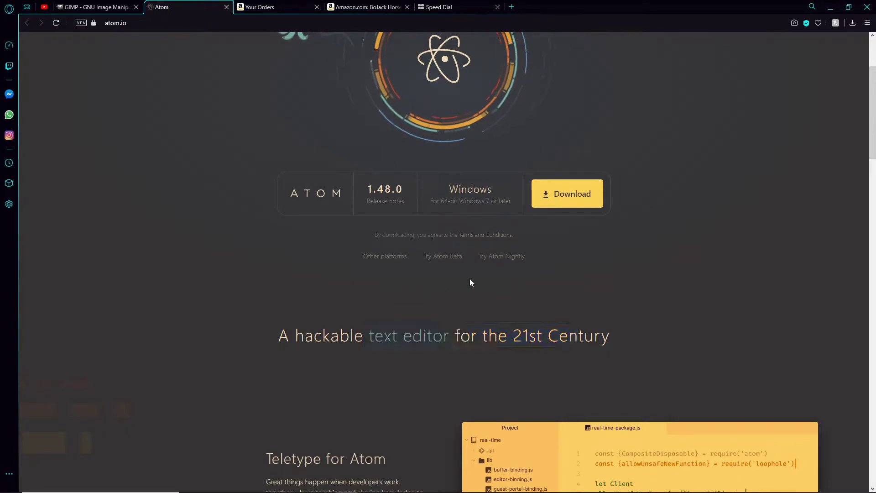
left_click(848, 7)
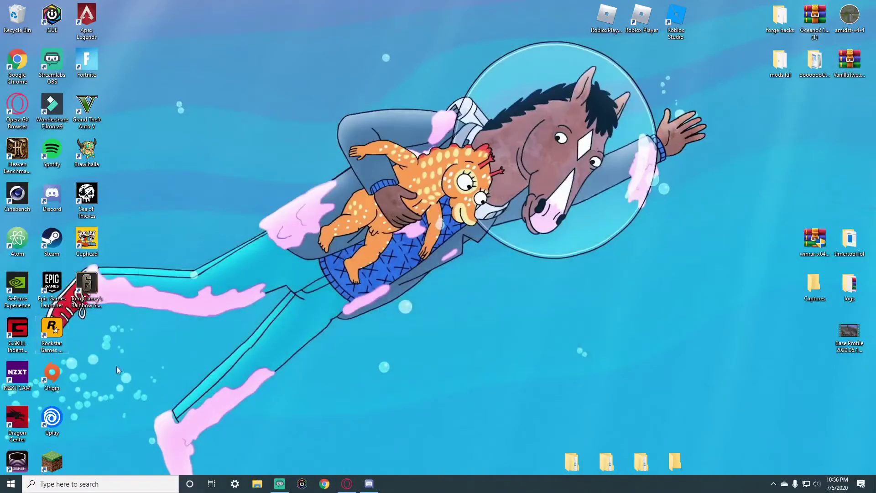
Step: Search for %appdata% from the taskbar to open the AppData Roaming folder
left_click(117, 484)
type("%a")
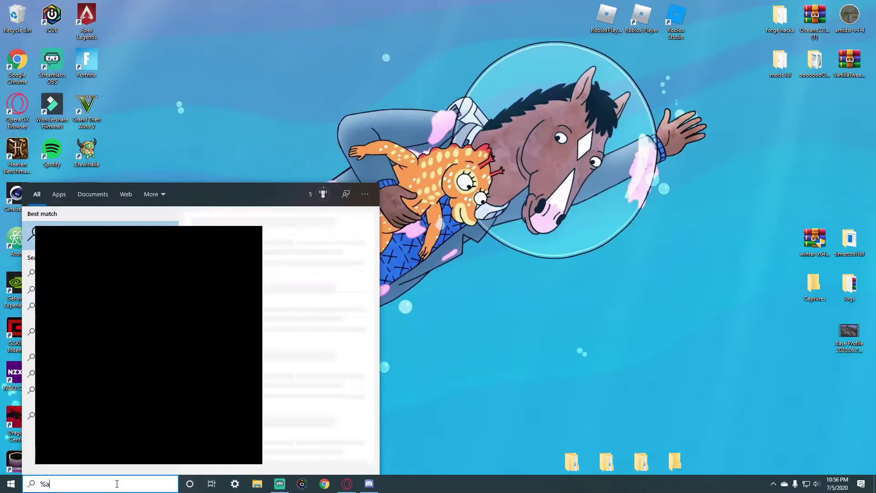
type("ppdata%")
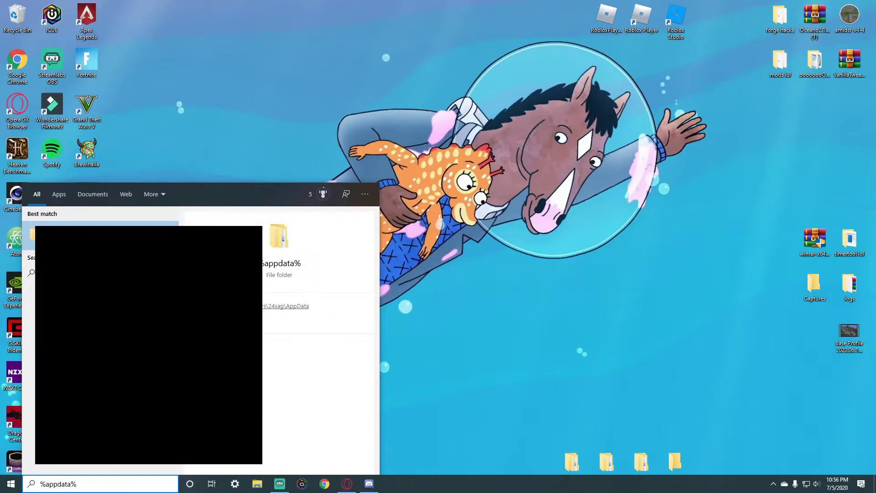
key("ctrl+a")
left_click(431, 365)
key("super+r")
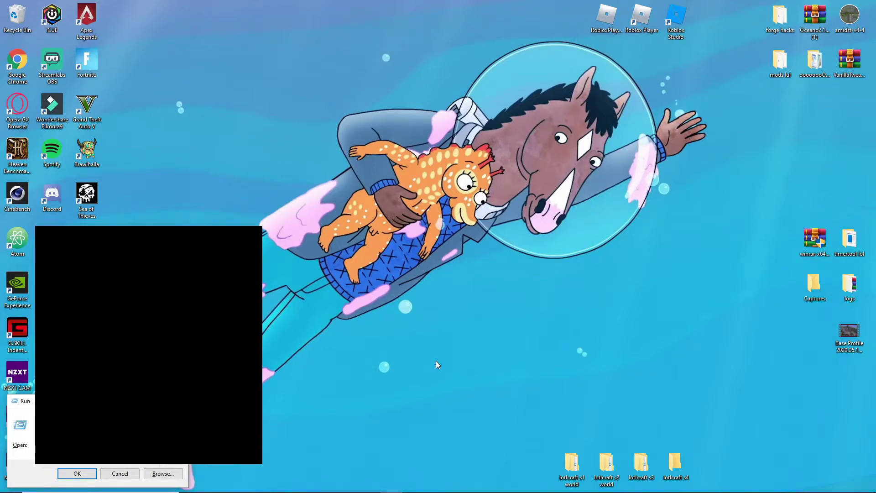
key("Escape")
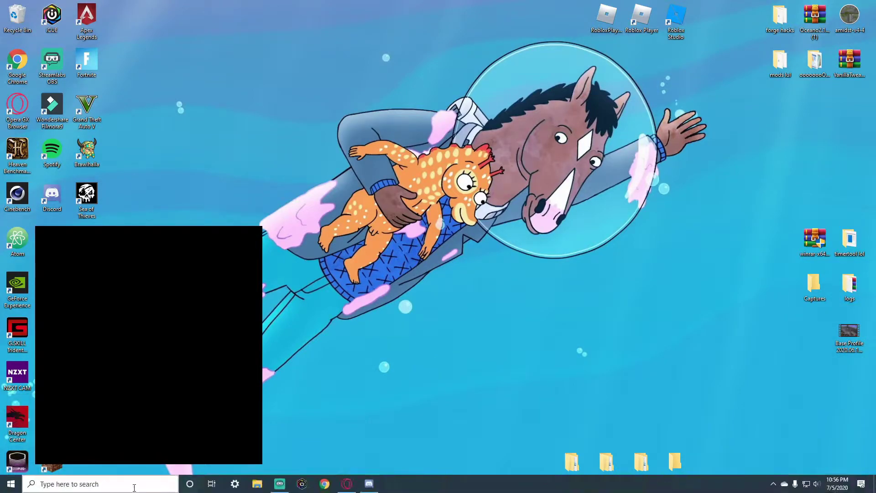
left_click(133, 485)
type("%appdata%")
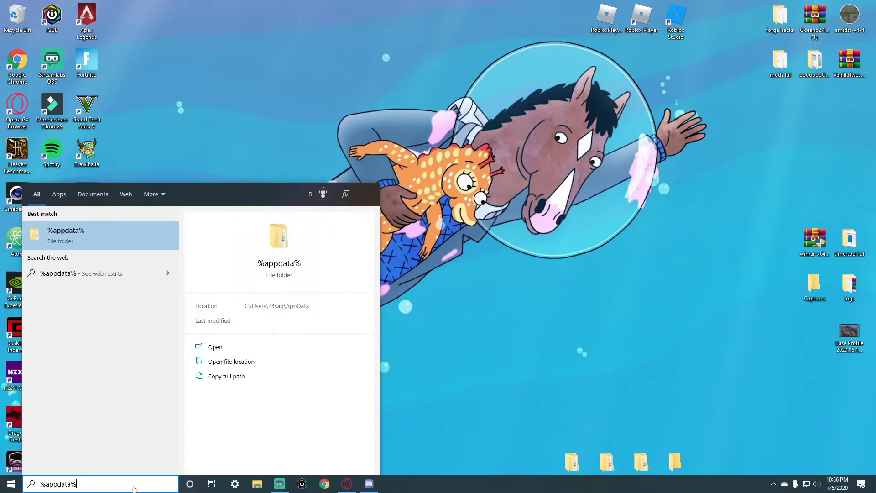
key("Return")
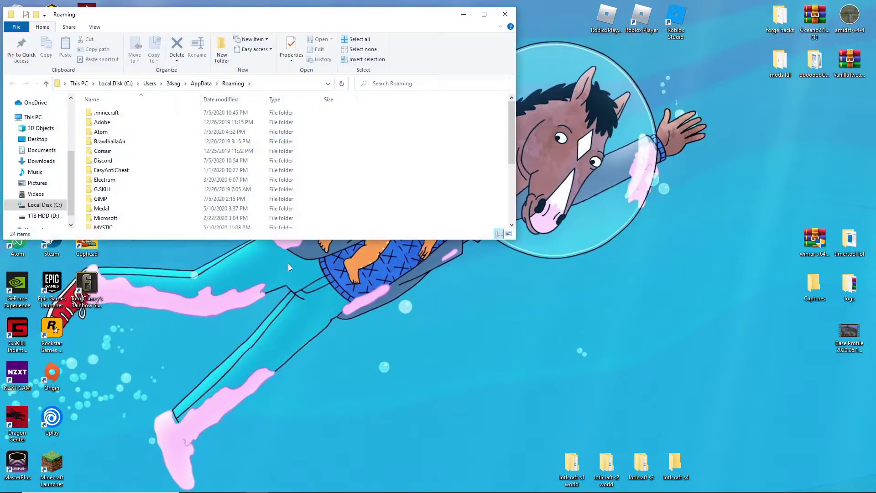
Step: Open .minecraft and then its versions folder
scroll(111, 151, "down", 4)
scroll(112, 150, "up", 4)
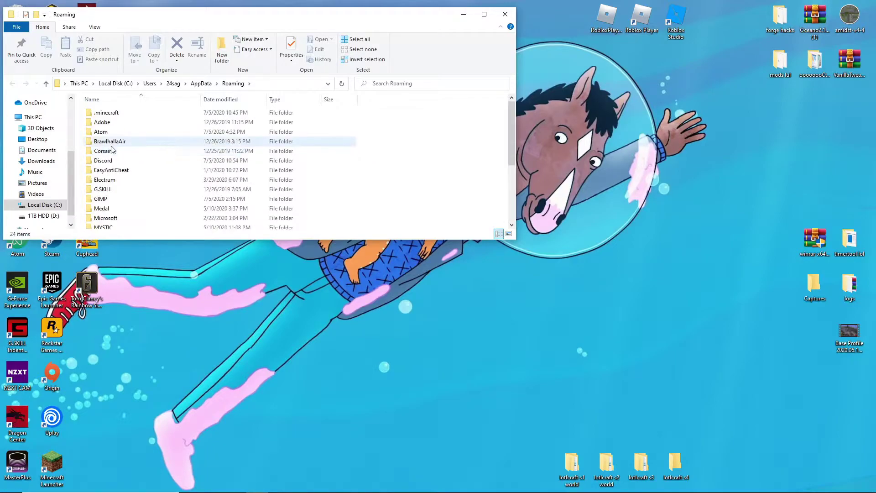
double_click(109, 113)
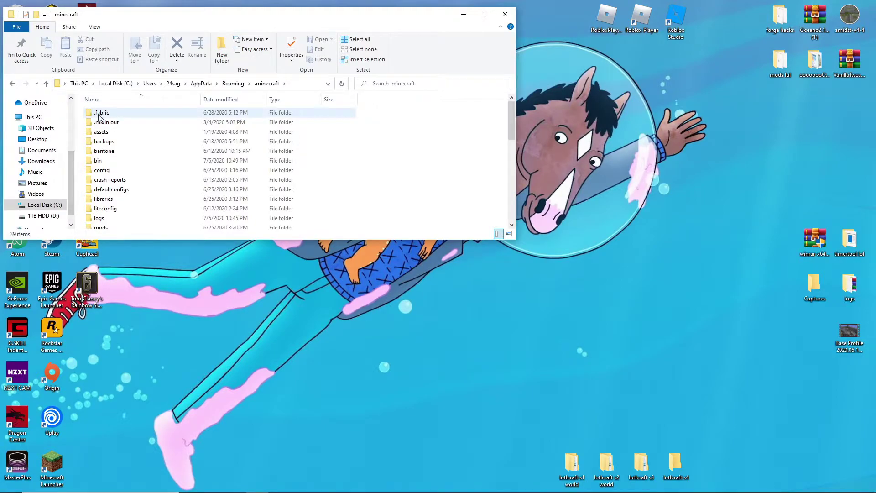
scroll(137, 128, "down", 5)
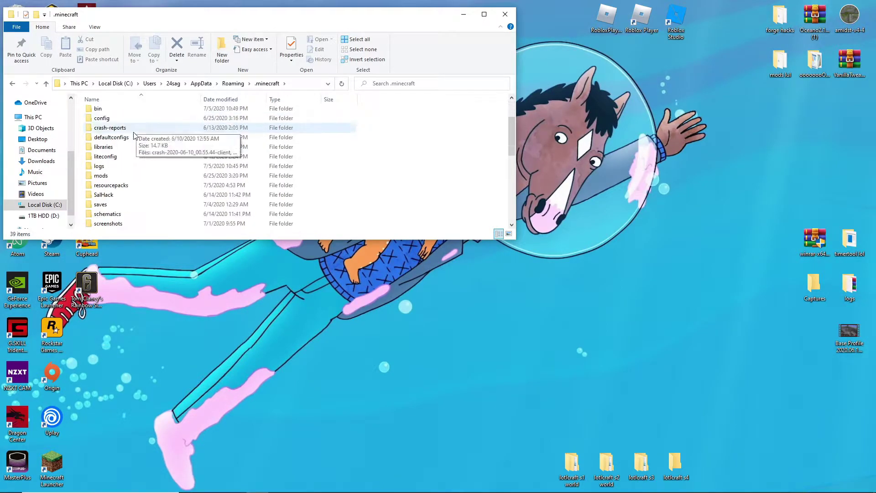
scroll(135, 148, "up", 5)
scroll(135, 151, "down", 3)
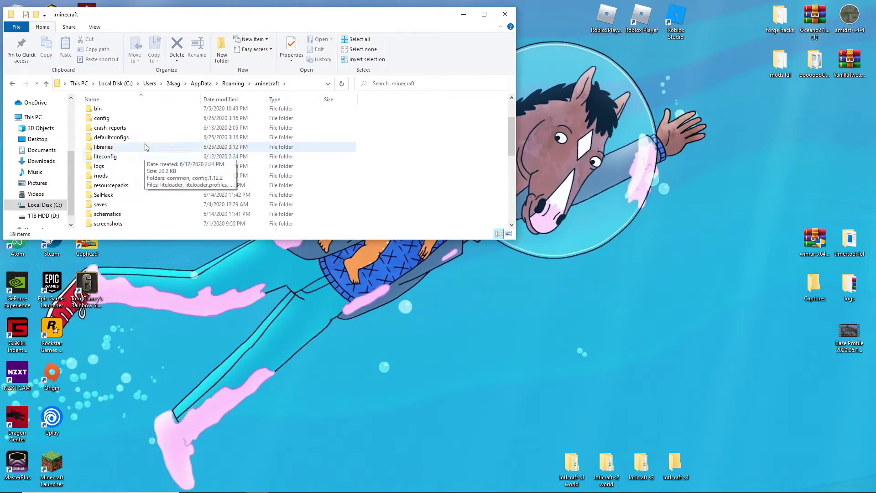
scroll(112, 180, "down", 2)
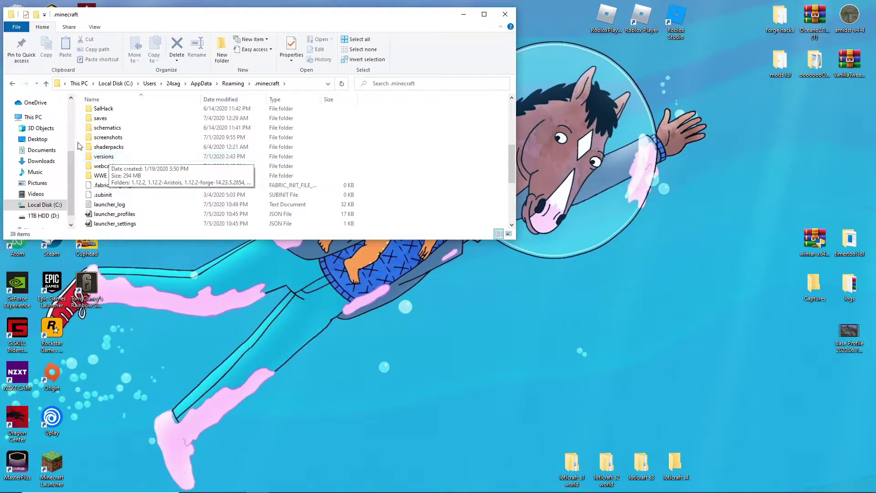
double_click(114, 158)
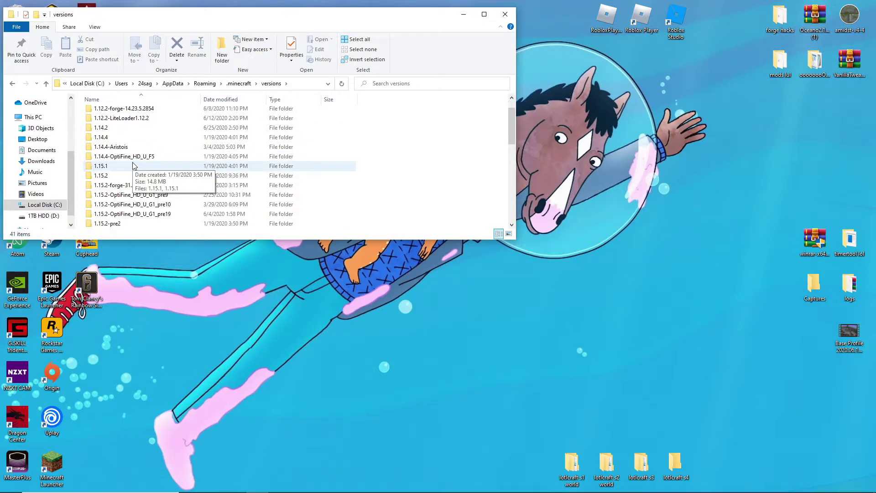
Step: Copy the 1.16.1 folder and paste it onto the desktop
scroll(133, 165, "down", 1)
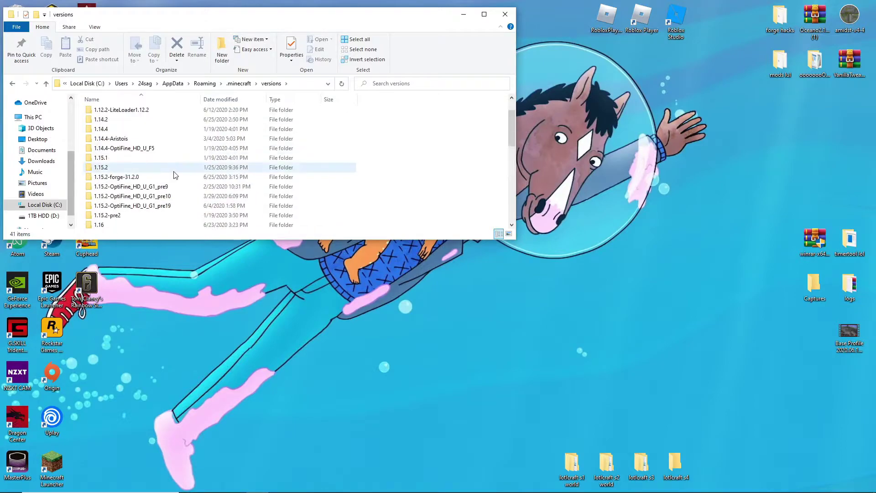
scroll(132, 158, "down", 3)
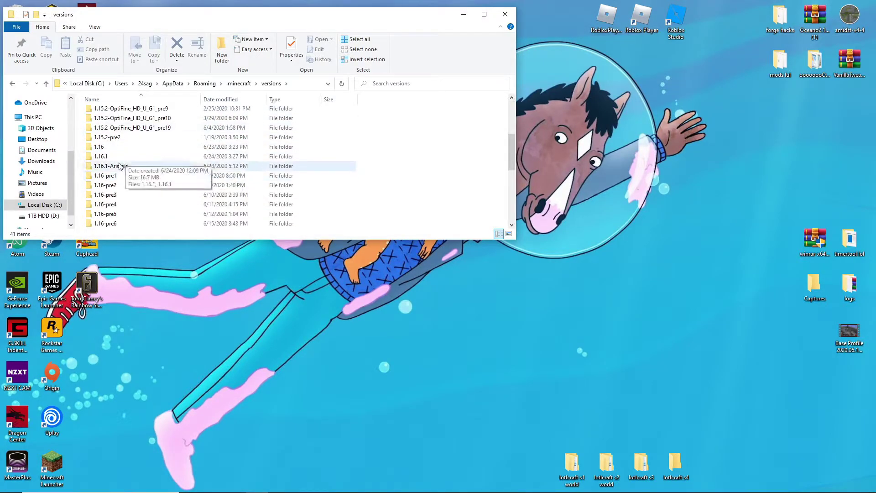
mouse_move(119, 159)
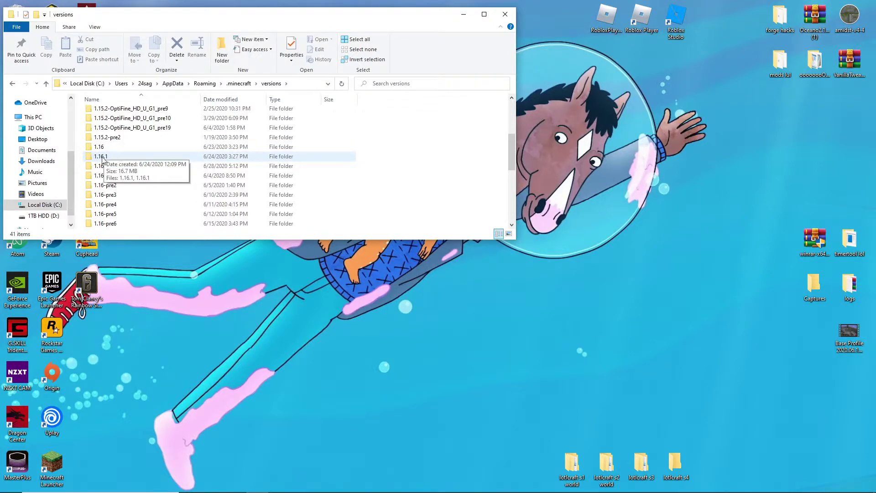
right_click(110, 155)
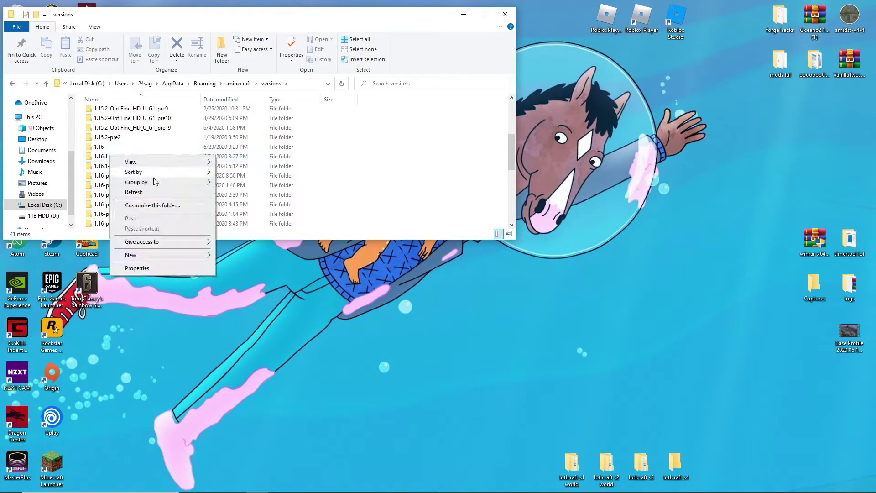
left_click(112, 156)
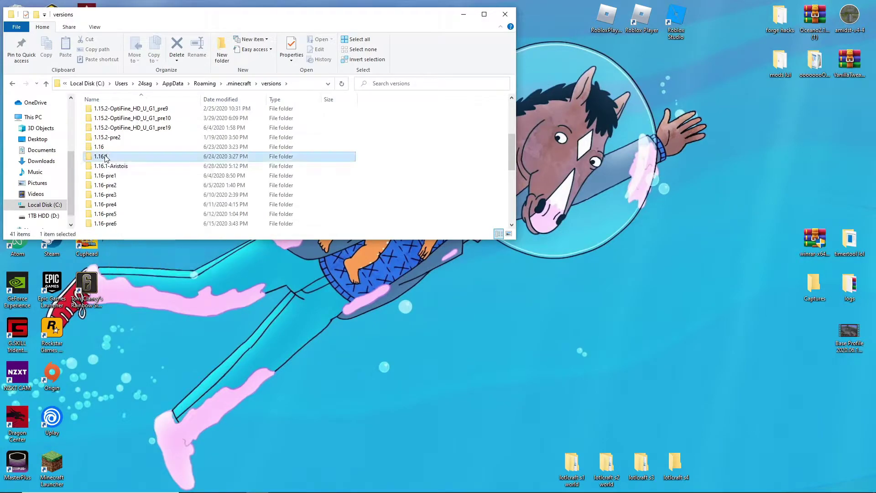
right_click(117, 156)
left_click(127, 312)
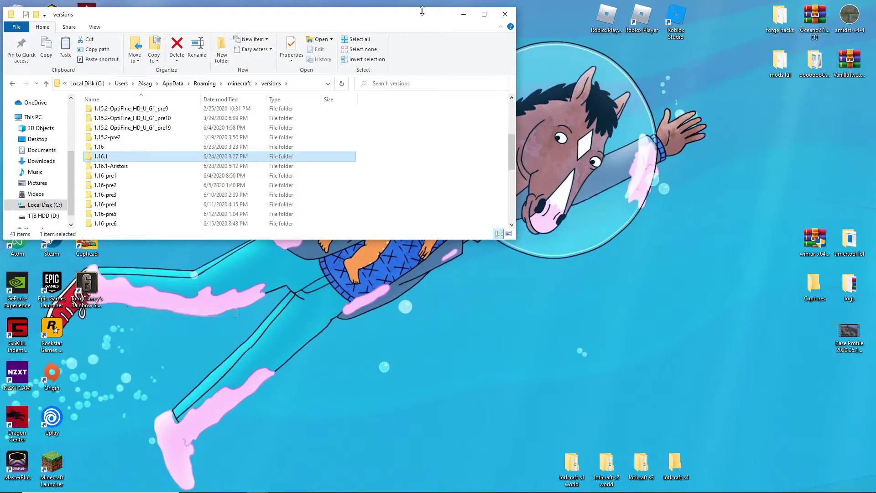
right_click(350, 286)
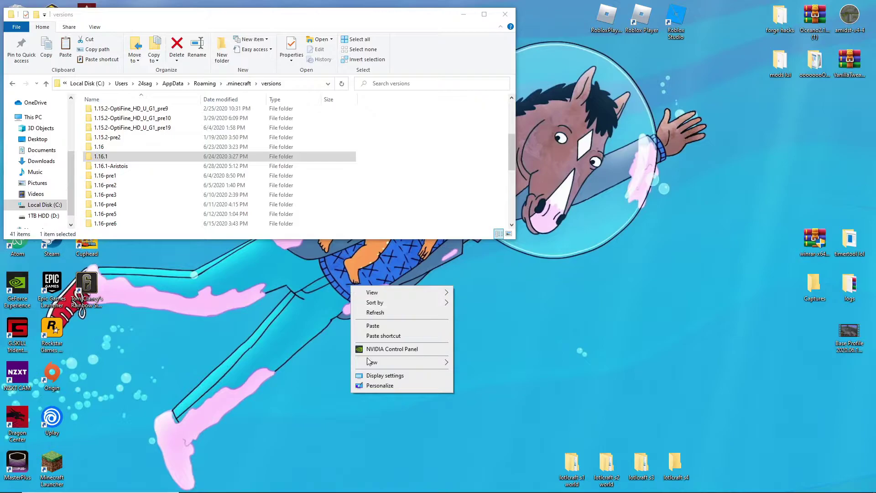
left_click(375, 322)
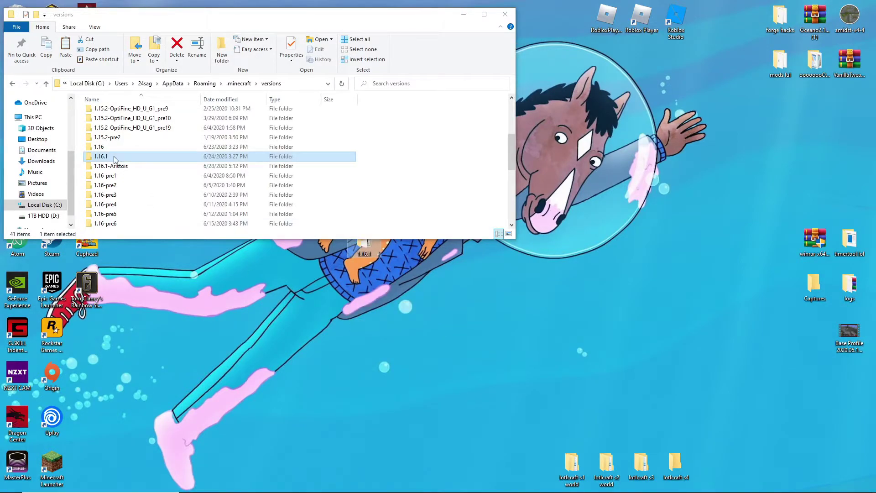
left_click_drag(368, 284, 342, 281)
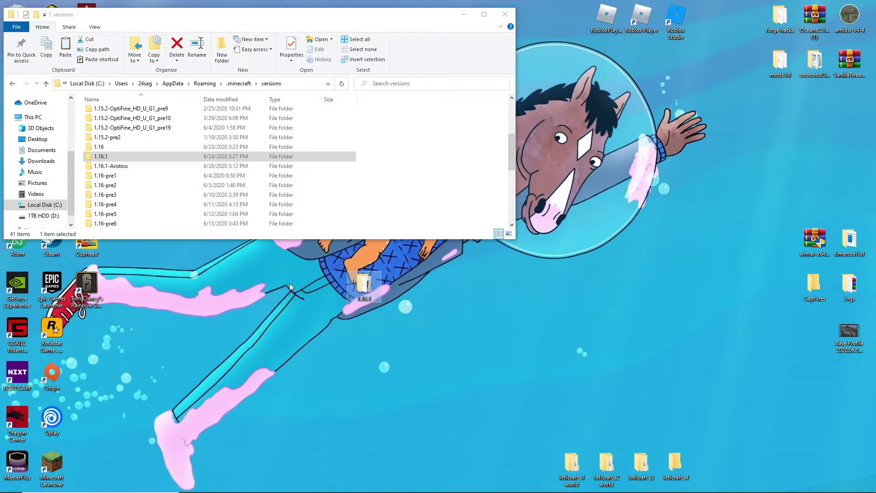
left_click(455, 12)
left_click(504, 15)
double_click(369, 292)
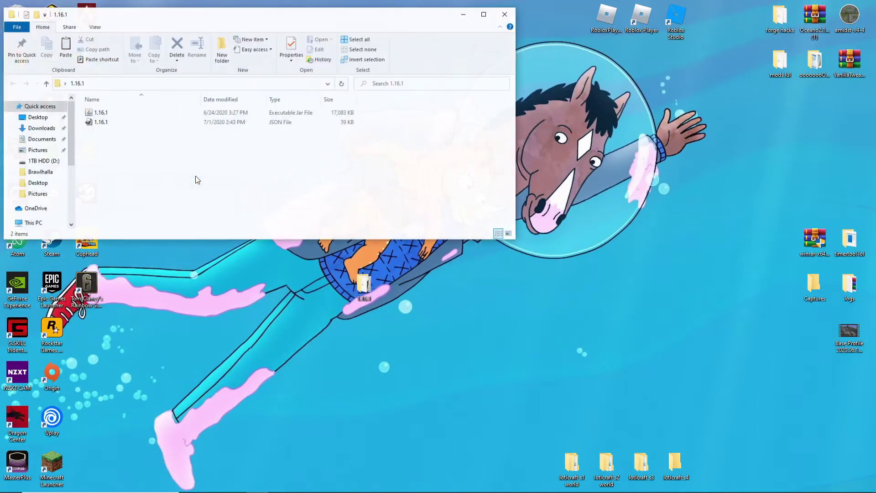
left_click_drag(101, 112, 579, 224)
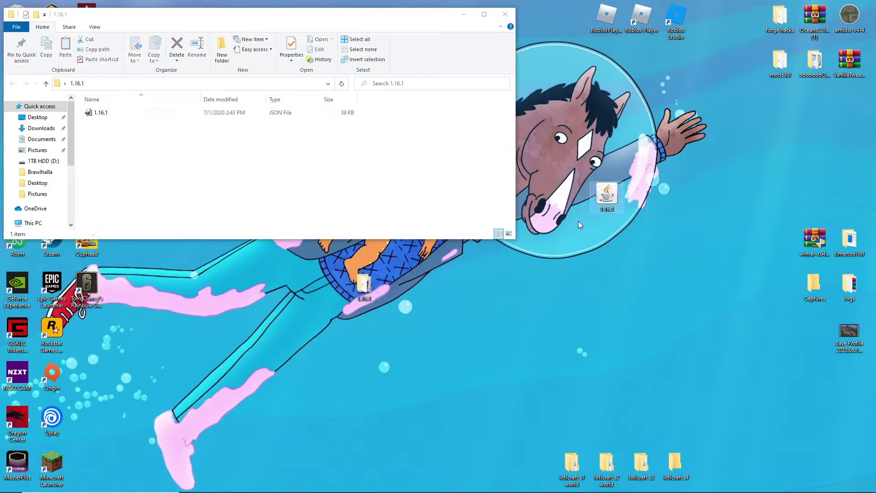
left_click(505, 14)
right_click(363, 286)
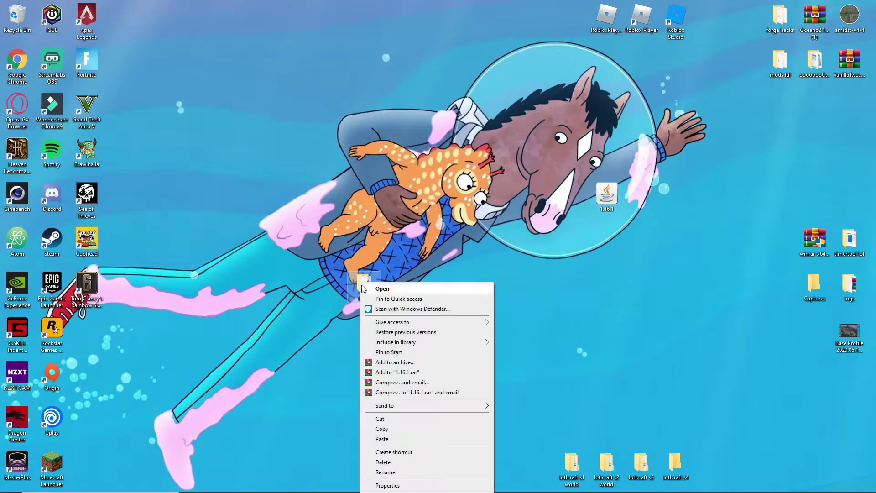
left_click(383, 462)
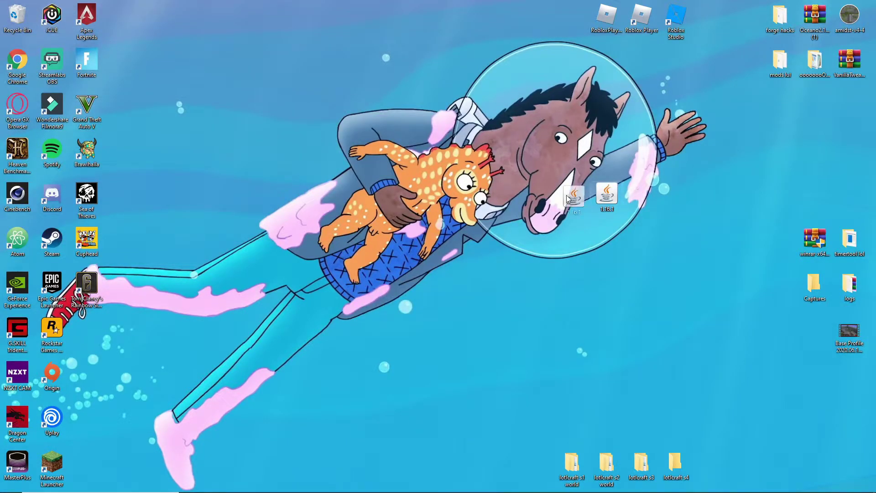
left_click_drag(605, 195, 352, 250)
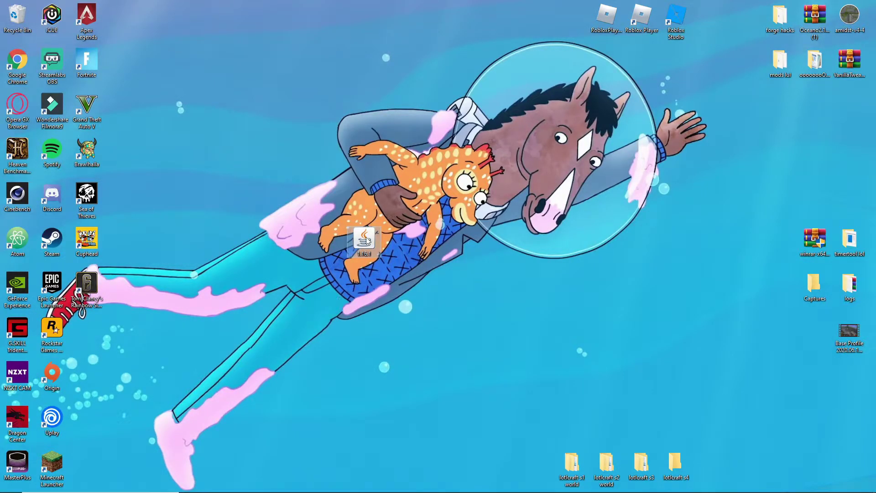
Step: Turn on File name extensions in File Explorer's View options
mouse_move(290, 491)
right_click(9, 489)
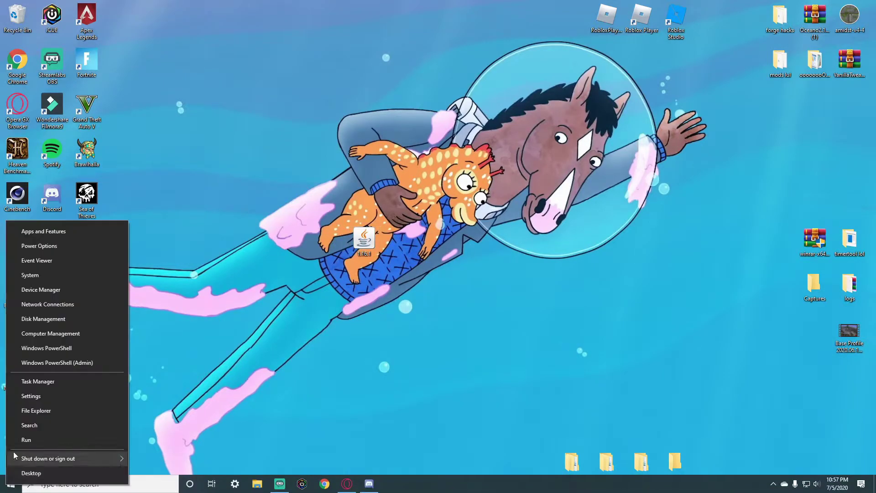
left_click(36, 411)
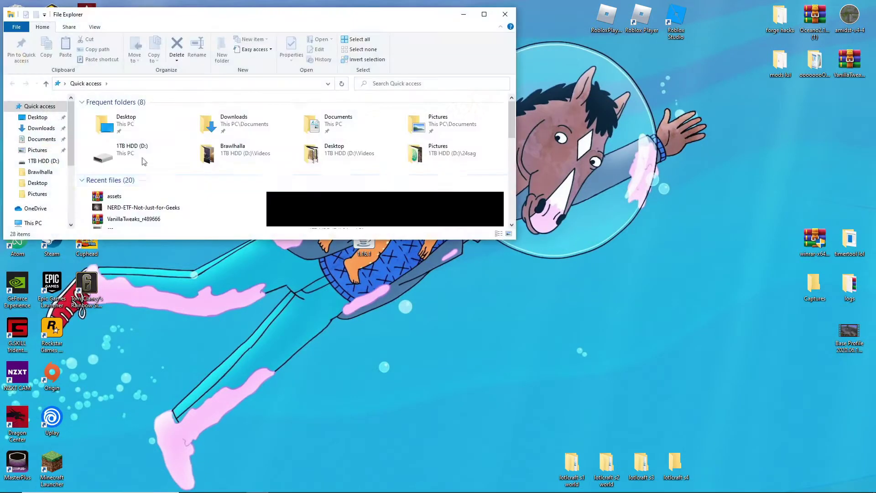
left_click(95, 27)
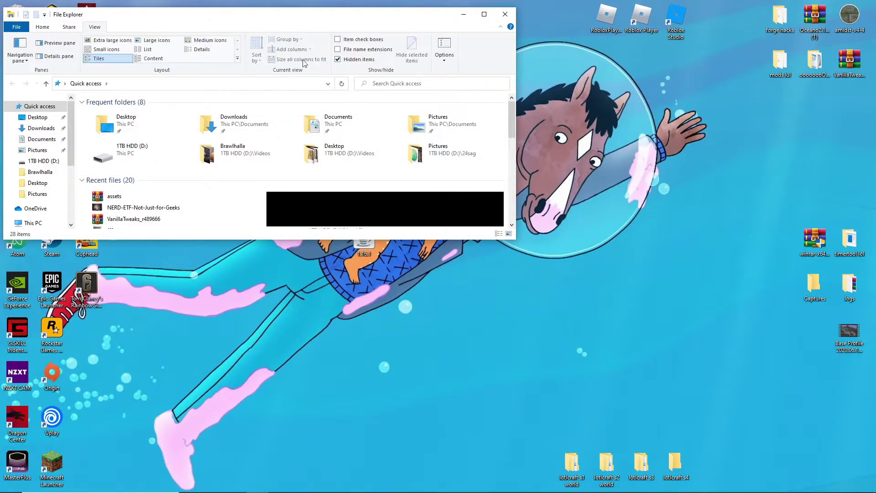
left_click(338, 50)
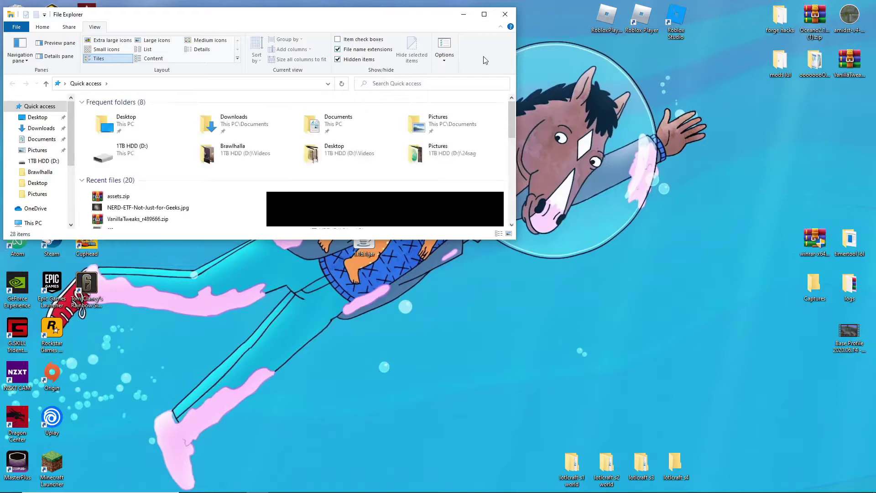
left_click(512, 18)
Step: Rename the desktop's 1.16.1.jar to 1.16.1.zip and accept the extension change
right_click(373, 256)
left_click(397, 425)
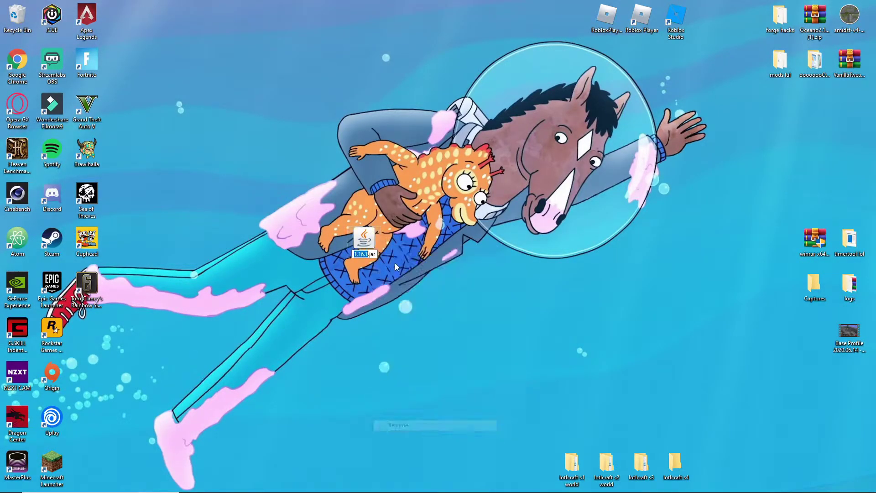
key("End")
key("BackSpace")
key("BackSpace")
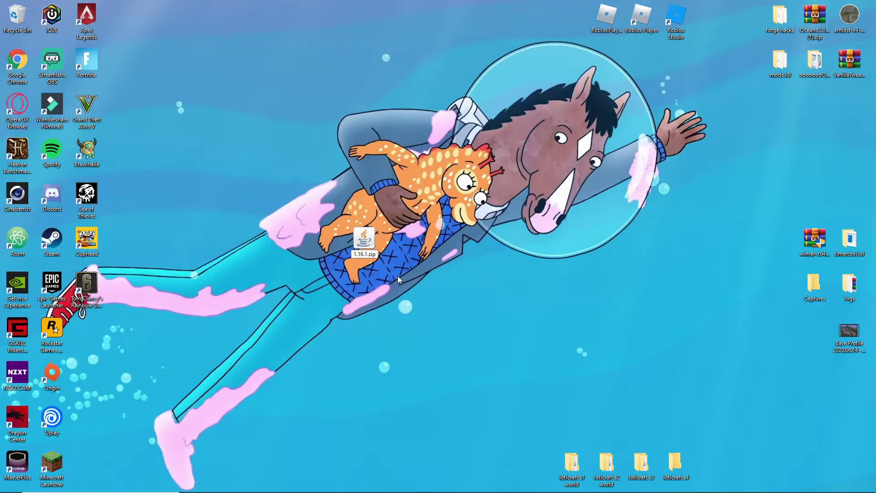
key("Return")
left_click(479, 254)
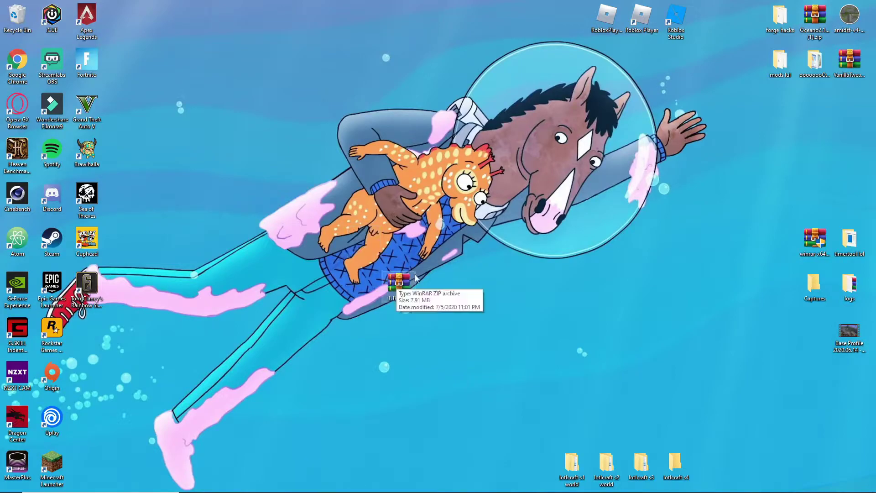
Step: Extract 1.16.1.zip with WinRAR into the Desktop\1.16.1 folder
right_click(416, 278)
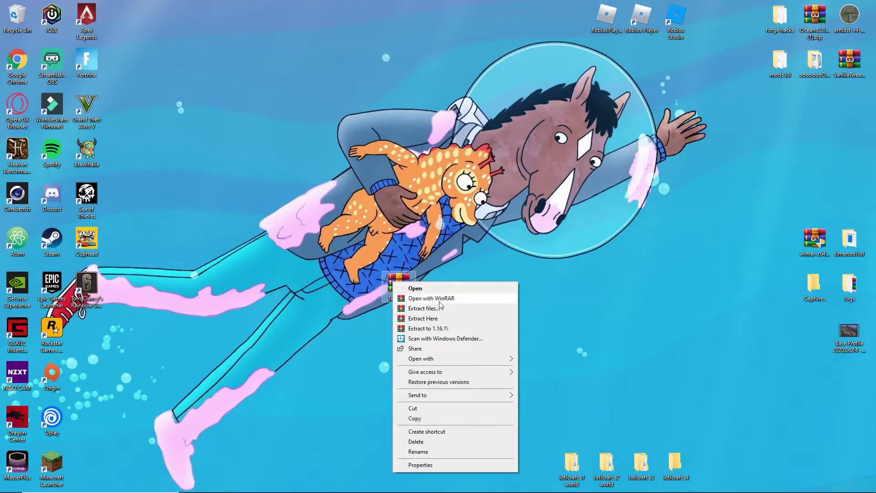
left_click(424, 307)
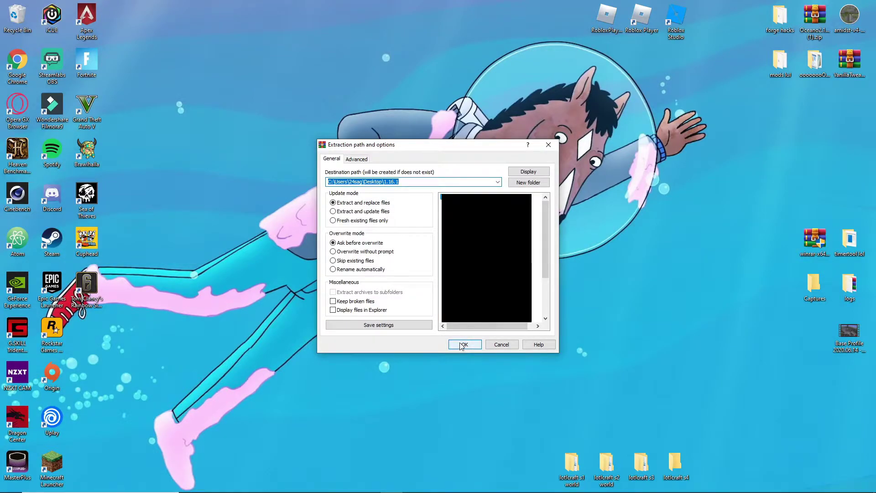
left_click(462, 345)
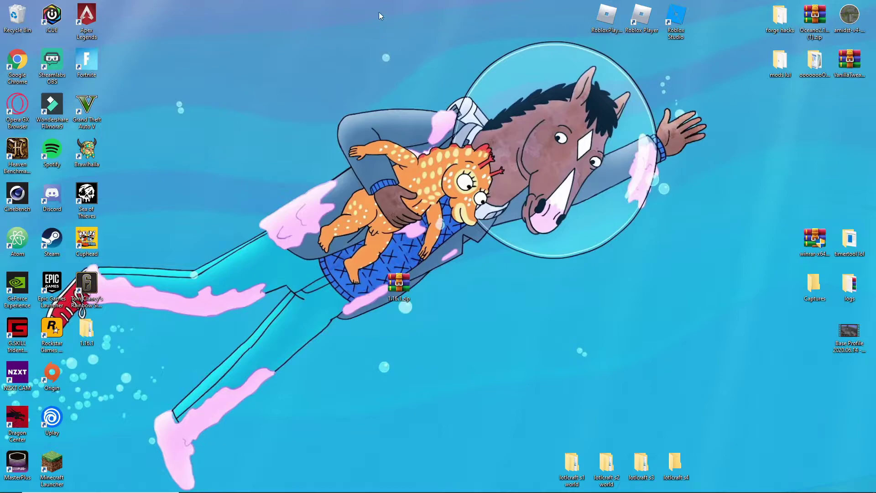
Step: Delete the com, data, META-INF and net folders, keeping only assets
left_click_drag(86, 329, 362, 205)
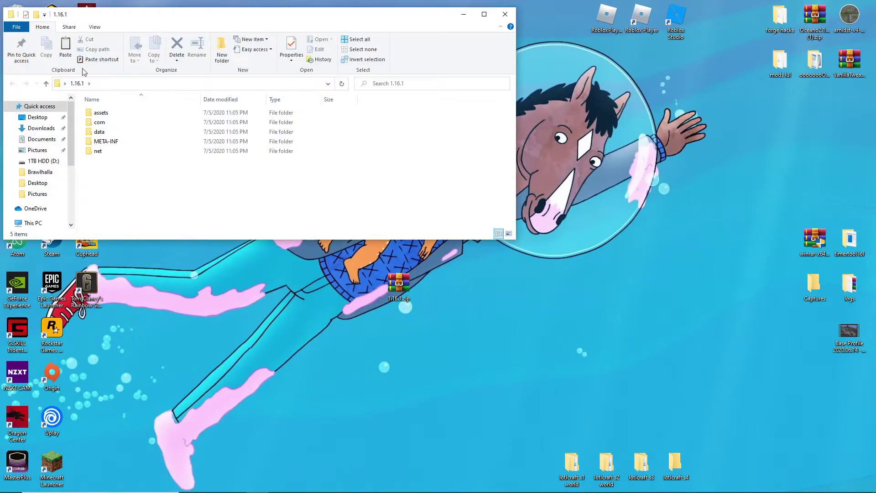
left_click_drag(100, 165, 253, 256)
left_click_drag(111, 167, 100, 120)
right_click(100, 119)
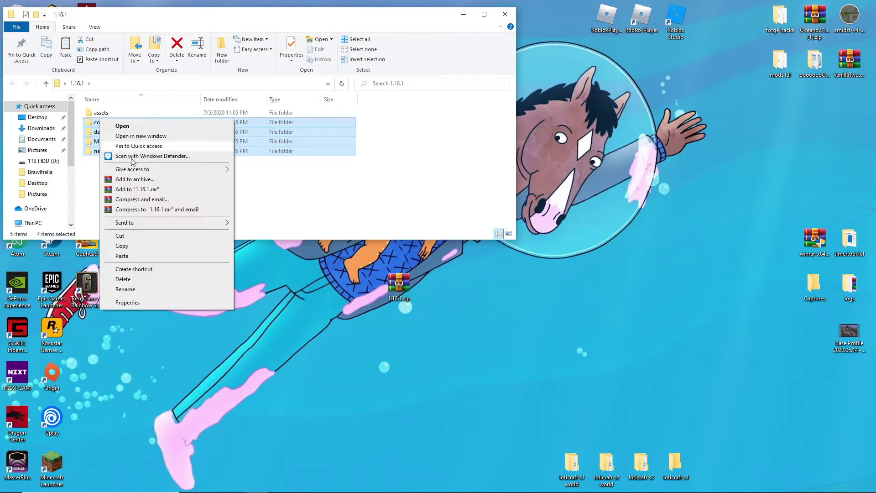
left_click(132, 279)
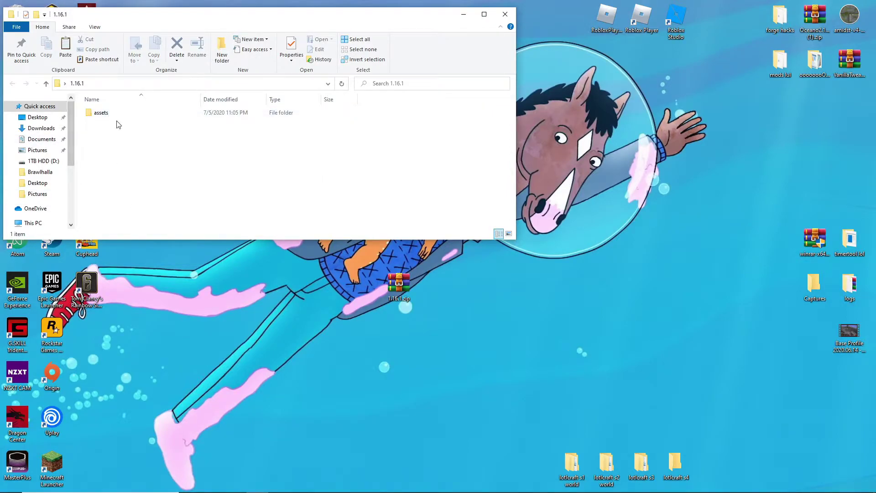
Step: Open assets\minecraft\textures\block in a maximized window and browse the textures
double_click(105, 113)
double_click(110, 113)
double_click(107, 179)
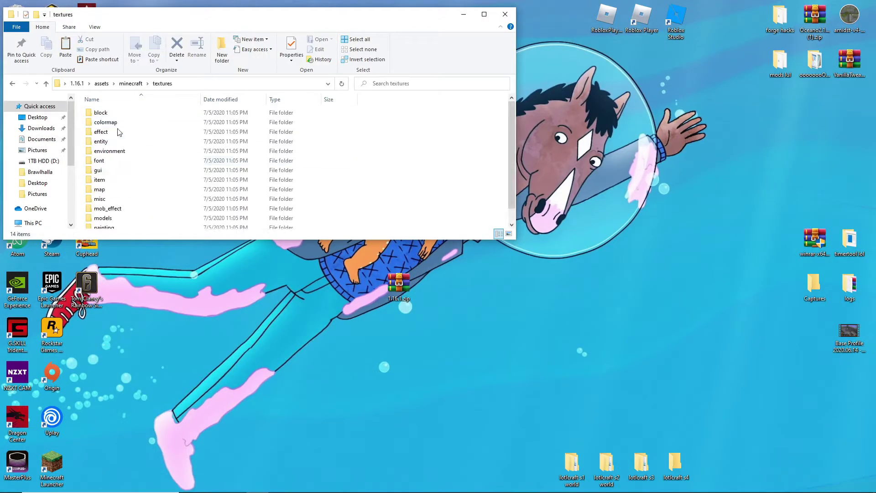
key("alt+Left")
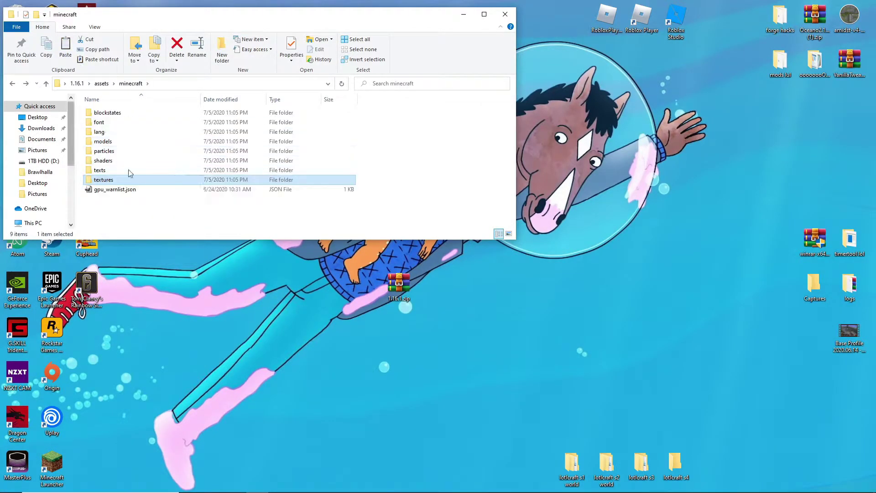
key("alt+Left")
double_click(111, 114)
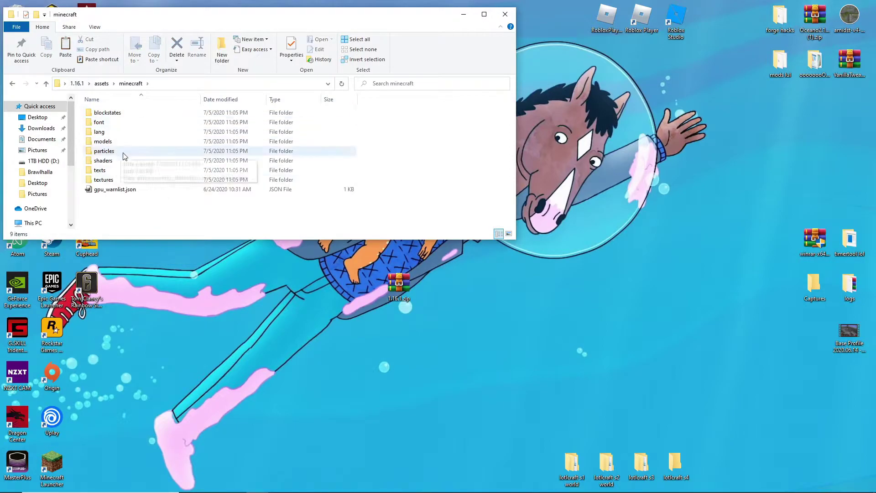
left_click(120, 182)
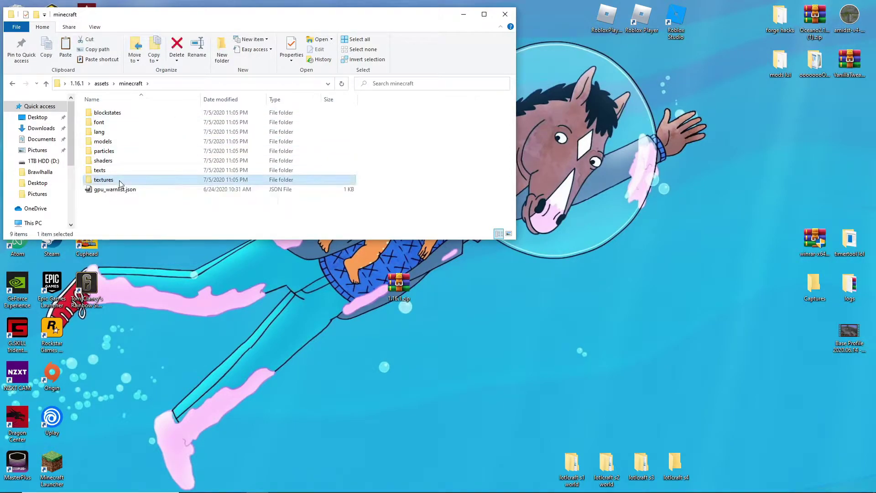
double_click(119, 183)
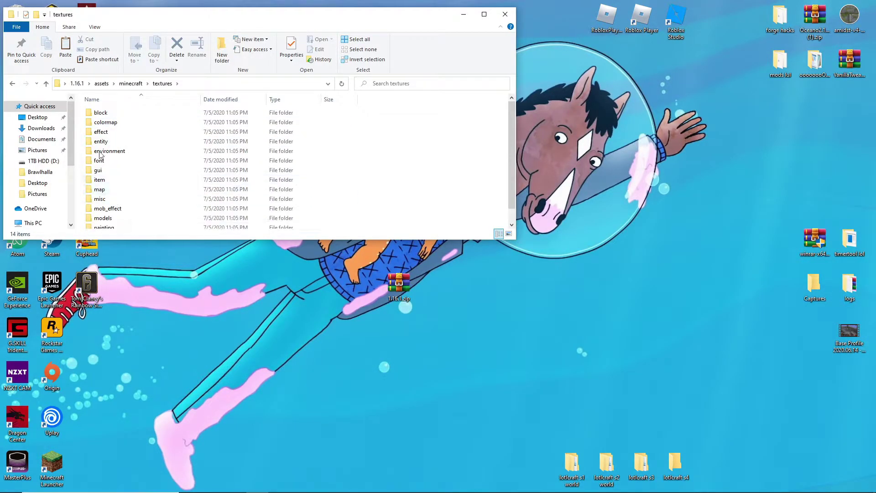
double_click(121, 114)
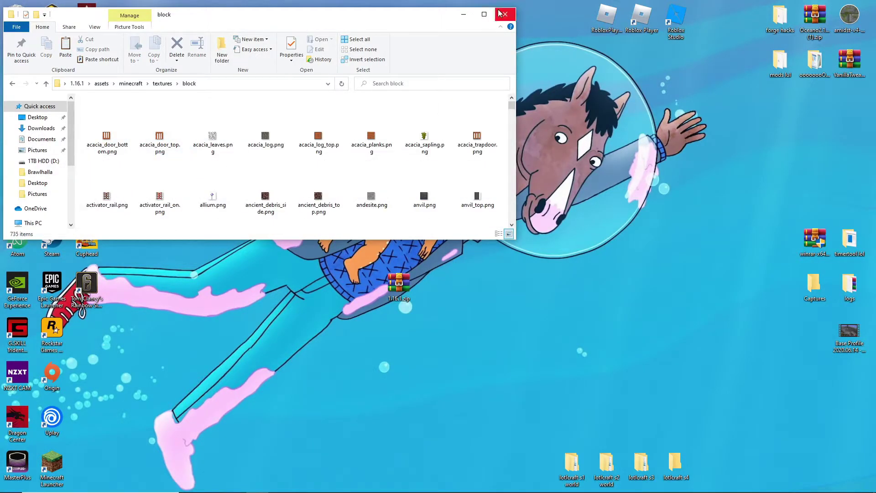
left_click(484, 14)
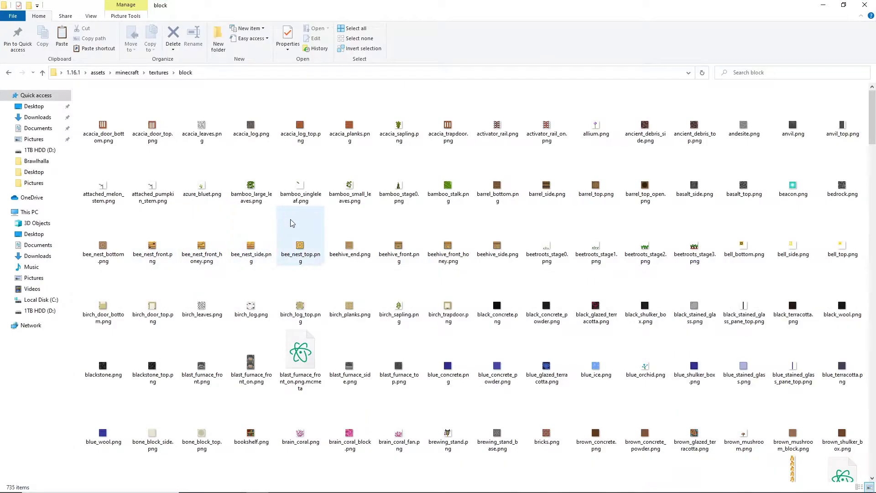
scroll(293, 221, "down", 10)
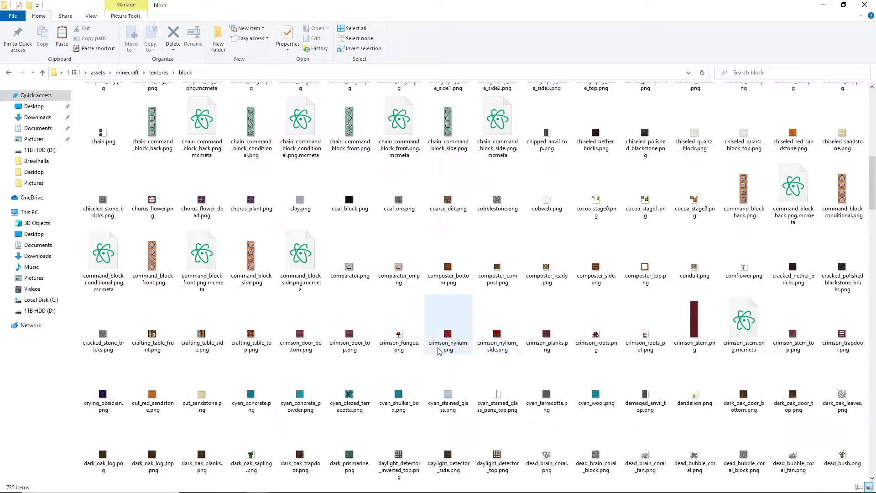
scroll(456, 346, "down", 8)
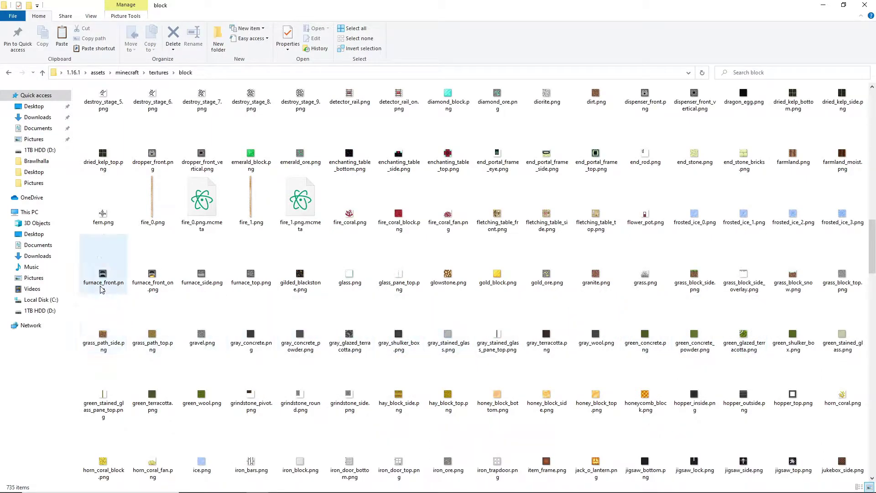
Step: Preview grass_block_side.png in Photos at maximum zoom, then close it
double_click(692, 268)
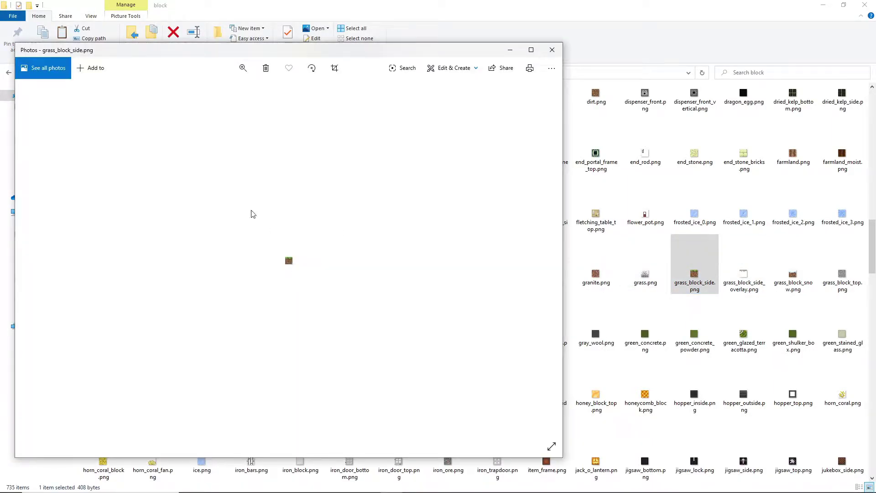
left_click(243, 68)
left_click_drag(231, 92, 311, 91)
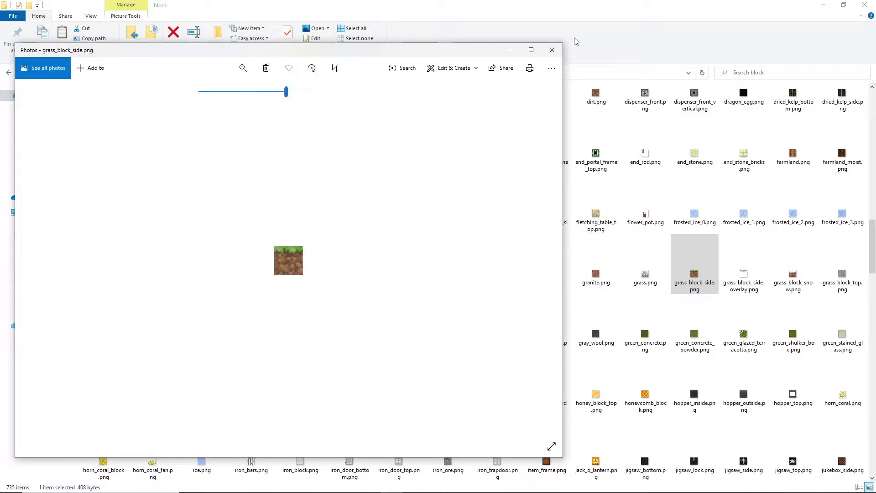
left_click(551, 50)
Step: Open grass_block_side.png with GIMP
right_click(680, 255)
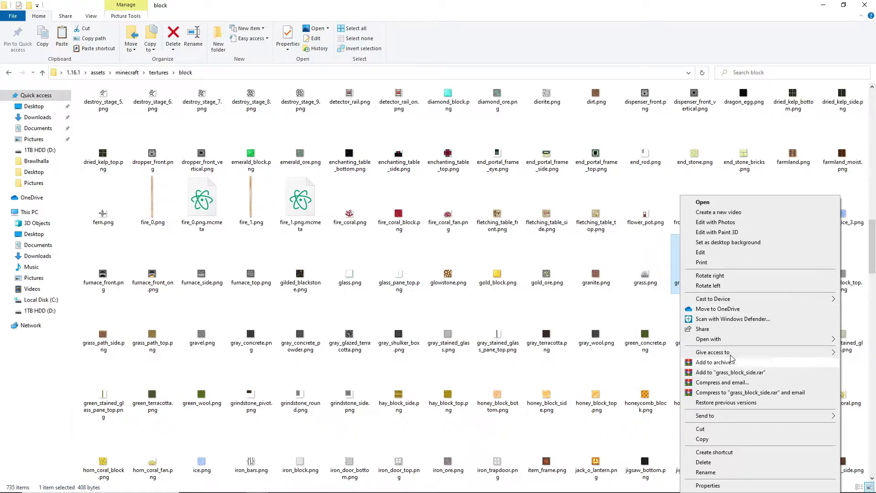
mouse_move(730, 342)
left_click(623, 340)
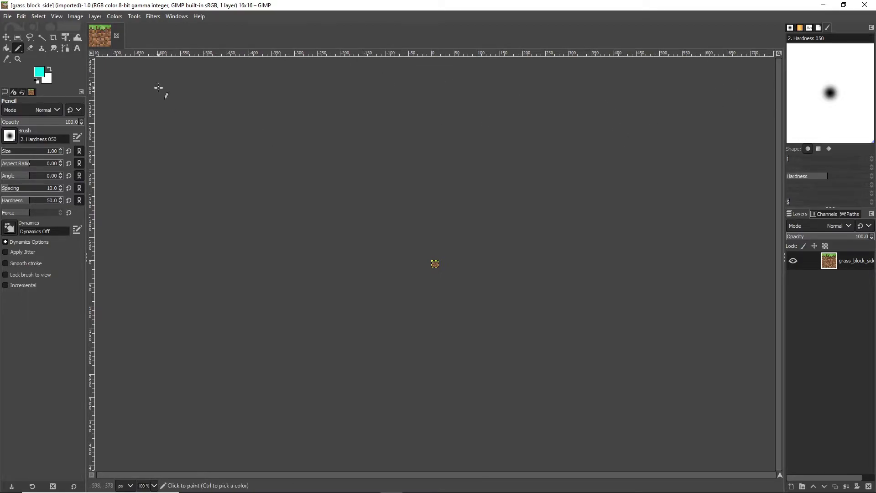
Step: Zoom in and paint the texture's dirt area cyan
key("5")
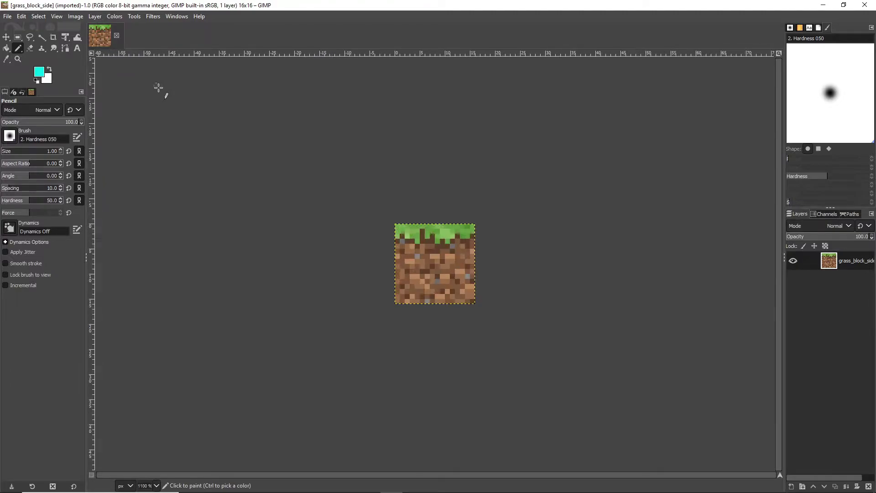
key("plus")
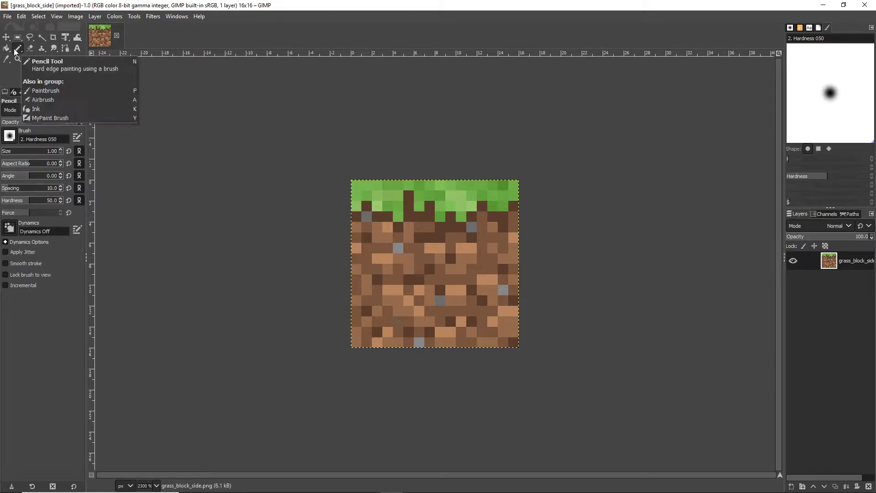
left_click(399, 271)
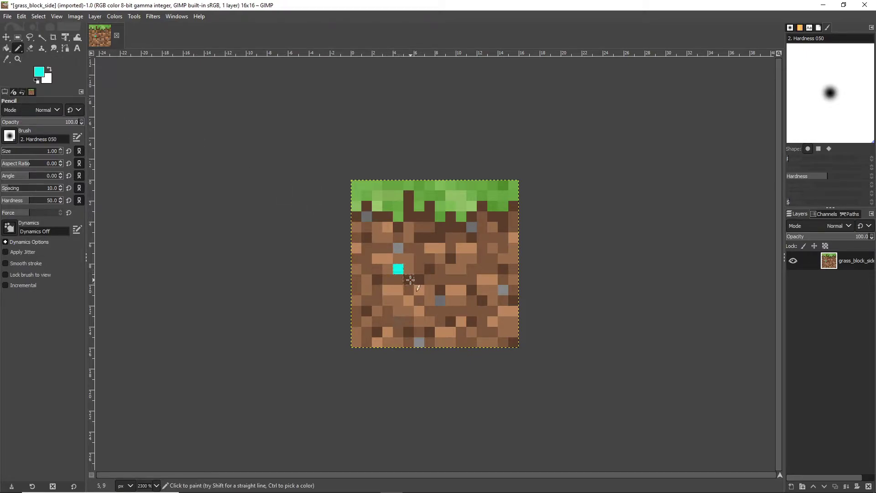
mouse_move(420, 292)
left_mouse_down()
mouse_move(397, 238)
mouse_move(391, 296)
mouse_move(421, 248)
mouse_move(394, 227)
mouse_move(475, 281)
mouse_move(436, 352)
mouse_move(436, 333)
mouse_move(405, 338)
mouse_move(416, 320)
mouse_move(377, 322)
mouse_move(415, 258)
mouse_move(404, 217)
mouse_move(432, 193)
mouse_move(398, 236)
mouse_move(368, 237)
mouse_move(420, 211)
mouse_move(389, 196)
mouse_move(440, 201)
mouse_move(396, 187)
mouse_move(510, 196)
mouse_move(429, 197)
mouse_move(441, 203)
mouse_move(346, 231)
mouse_move(476, 224)
mouse_move(347, 210)
mouse_move(394, 187)
mouse_move(358, 213)
mouse_move(353, 318)
mouse_move(372, 367)
mouse_move(531, 327)
mouse_move(498, 337)
mouse_move(313, 264)
left_mouse_up()
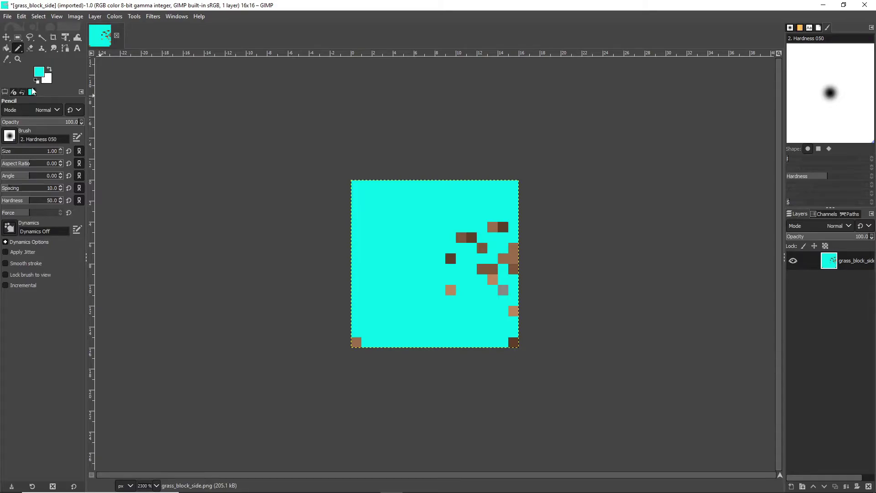
Step: Switch to black and draw a loop, a 4-like mark and a tall Y
left_click(41, 74)
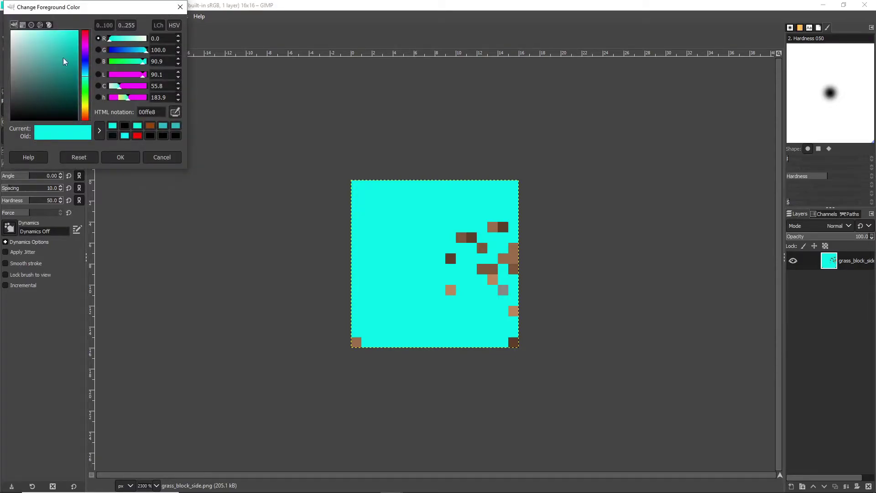
left_click_drag(64, 45, 85, 144)
left_click(121, 158)
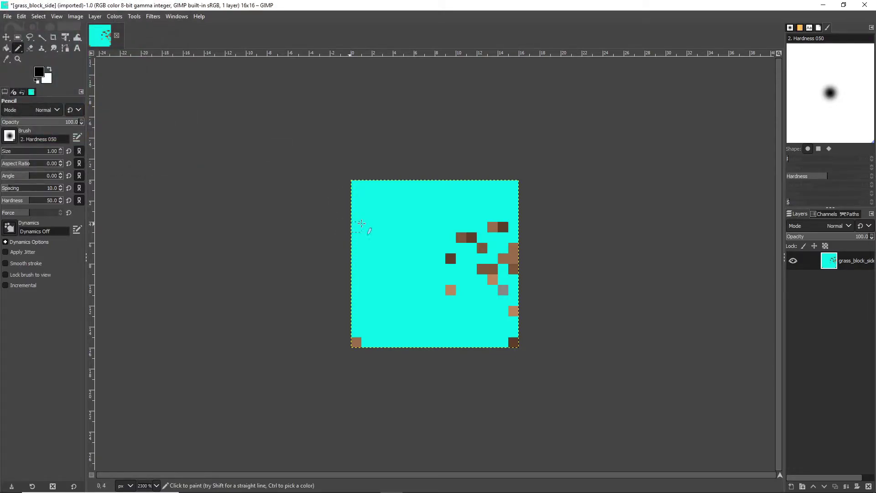
mouse_move(389, 207)
left_mouse_down()
mouse_move(374, 237)
mouse_move(398, 207)
mouse_move(356, 274)
left_mouse_up()
mouse_move(439, 216)
left_mouse_down()
mouse_move(419, 265)
mouse_move(440, 221)
mouse_move(428, 277)
mouse_move(452, 269)
left_mouse_up()
mouse_move(476, 220)
left_mouse_down()
mouse_move(495, 256)
mouse_move(483, 346)
left_mouse_up()
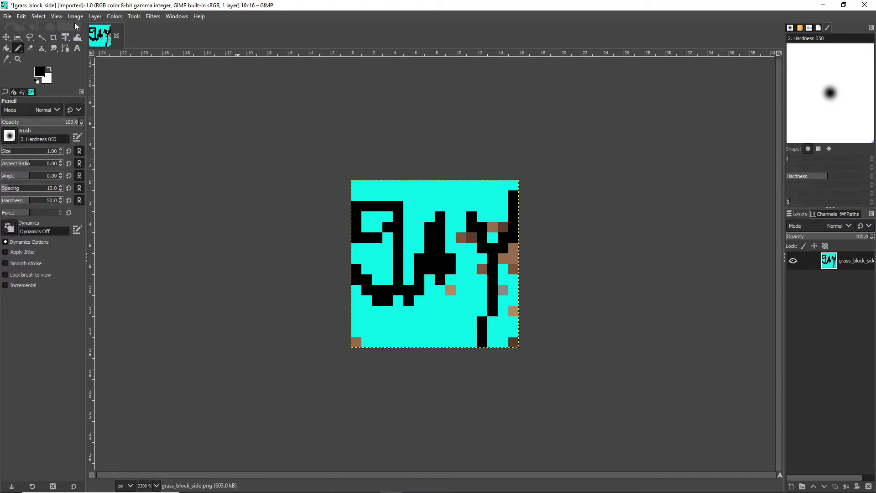
Step: Open the Export As dialog from the File menu twice, cancelling both times
left_click(7, 17)
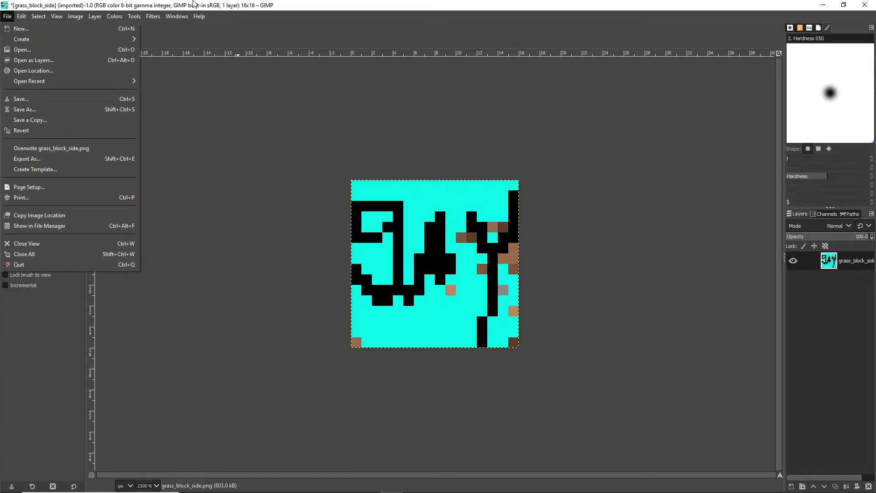
left_click(6, 17)
left_click(7, 17)
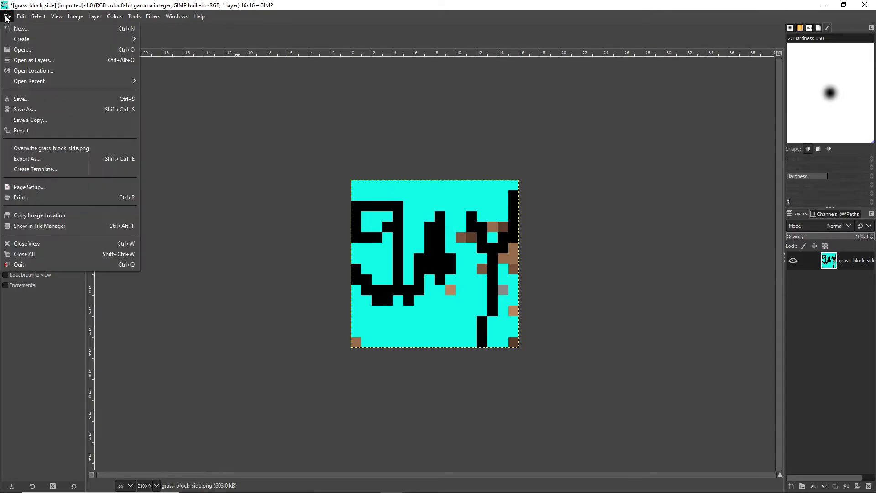
left_click(28, 159)
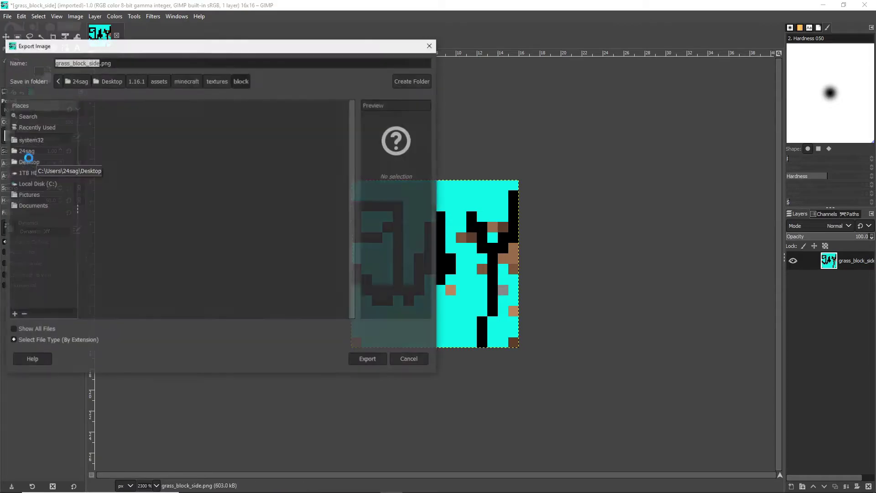
left_click(432, 45)
left_click(8, 17)
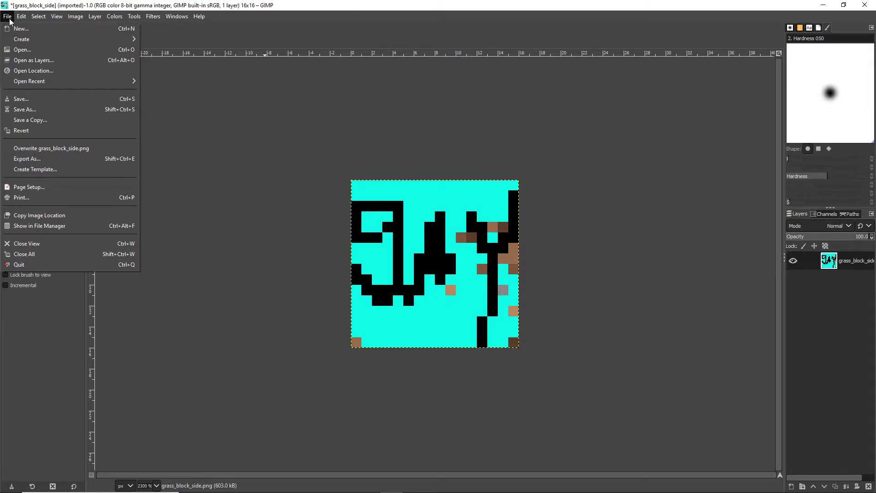
left_click(8, 17)
left_click(7, 17)
left_click(29, 158)
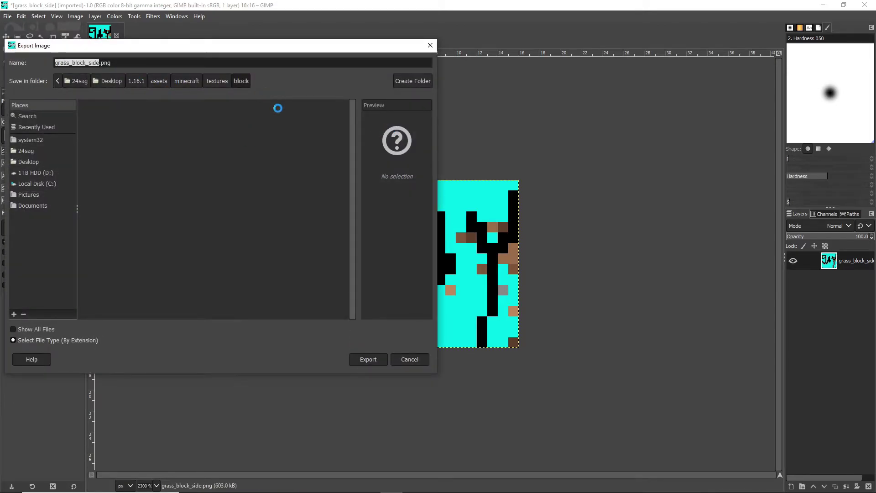
left_click(108, 63)
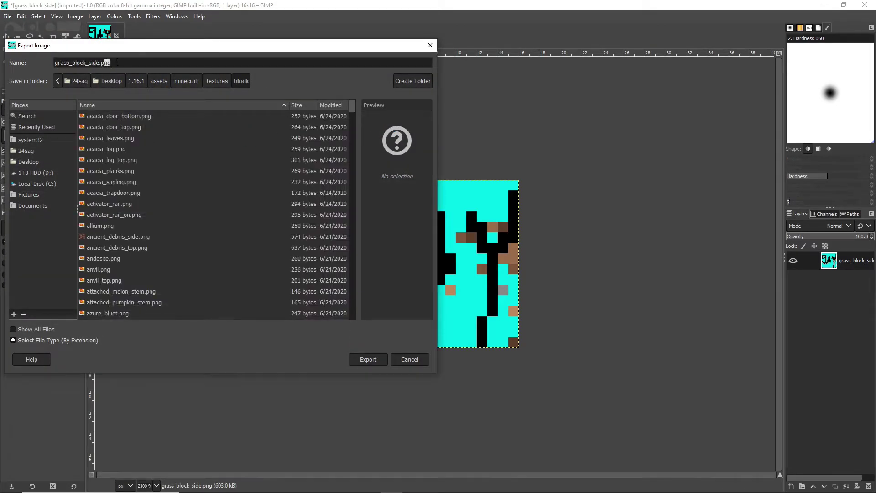
left_click(114, 62)
left_click(429, 46)
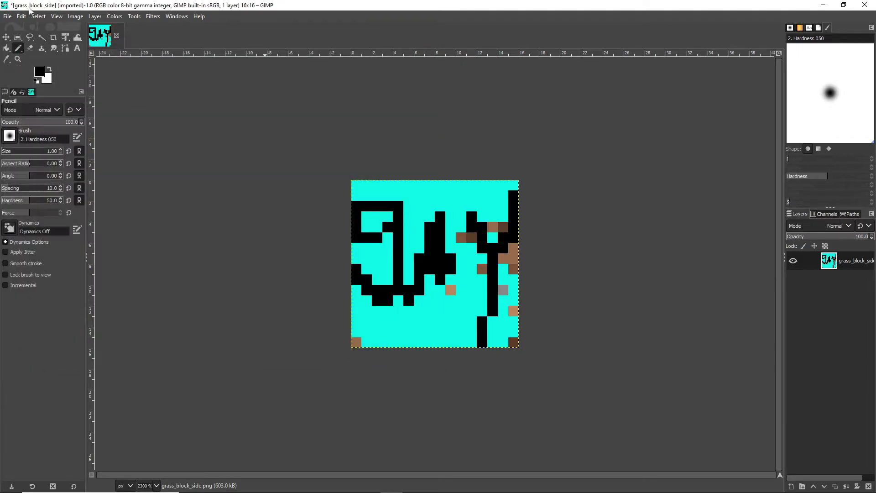
Step: Start saving in GIMP's own format, then cancel
left_click(14, 18)
left_click(22, 100)
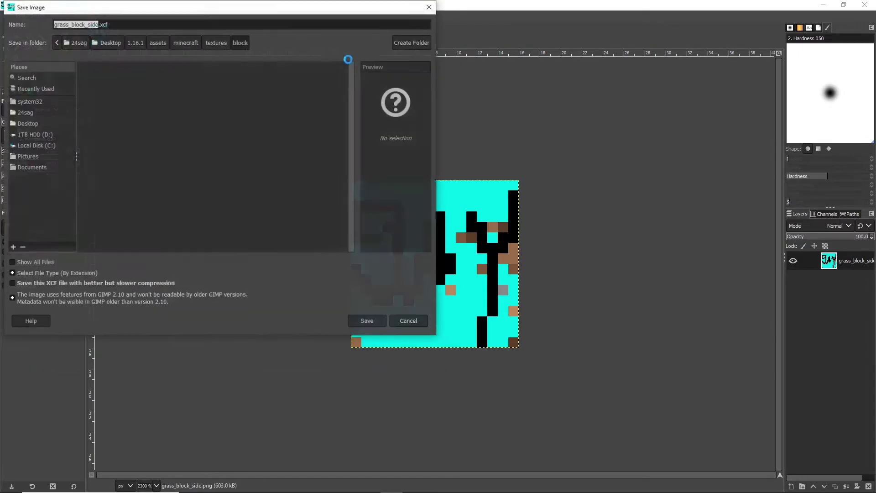
left_click(104, 24)
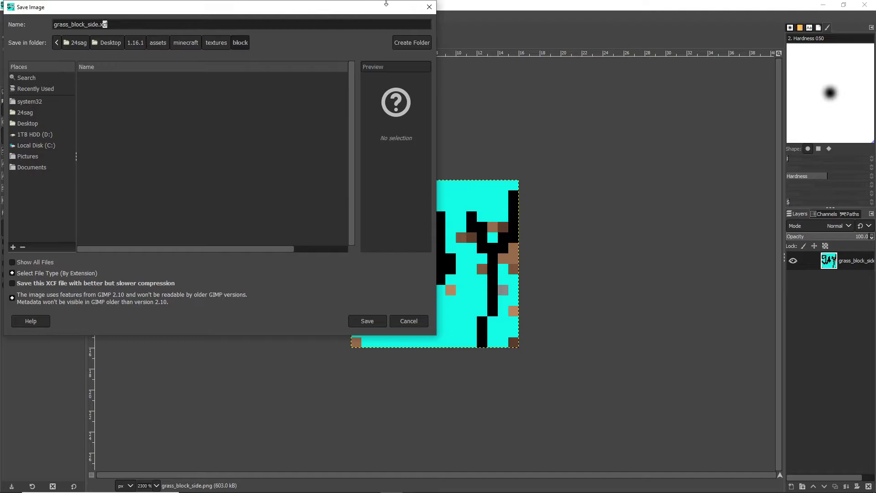
left_click(429, 6)
Step: Export as grass_block_side.png into the block folder, replacing the original, with default PNG settings
left_click(7, 17)
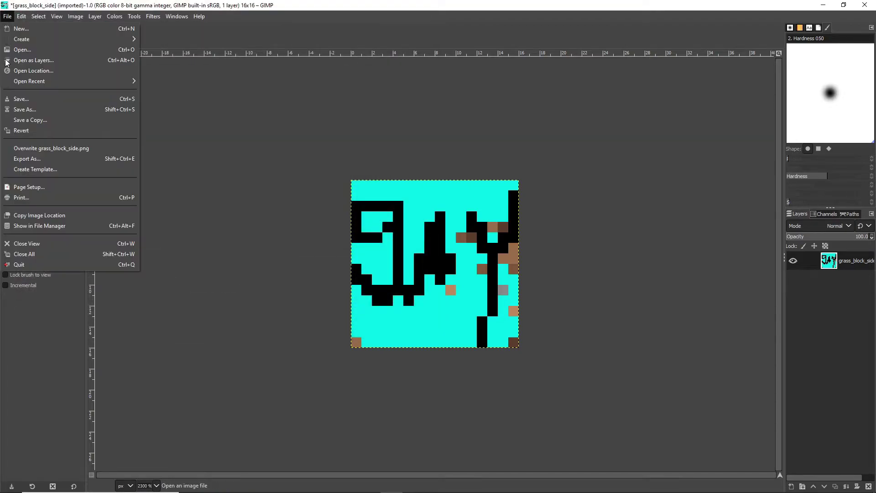
left_click(32, 158)
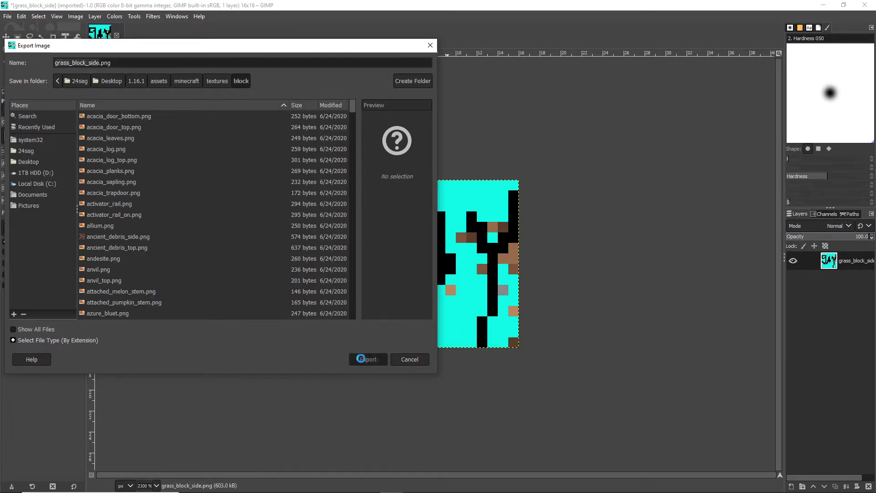
left_click(367, 360)
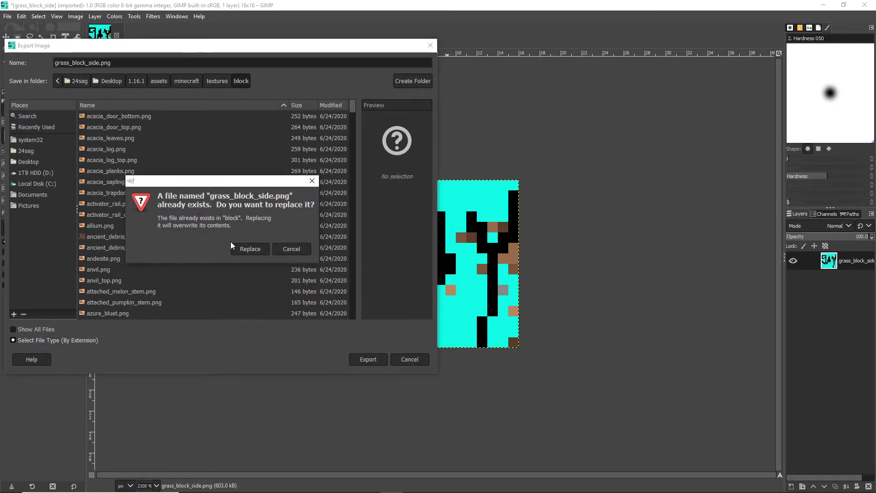
left_click(247, 252)
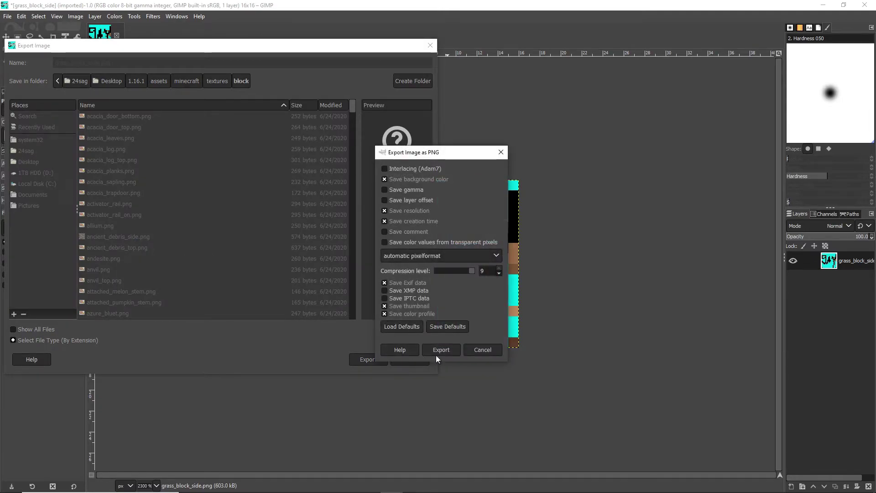
left_click(425, 352)
Step: Minimize GIMP and select grass.png and grass_block_side_overlay.png in the block folder
left_click(823, 5)
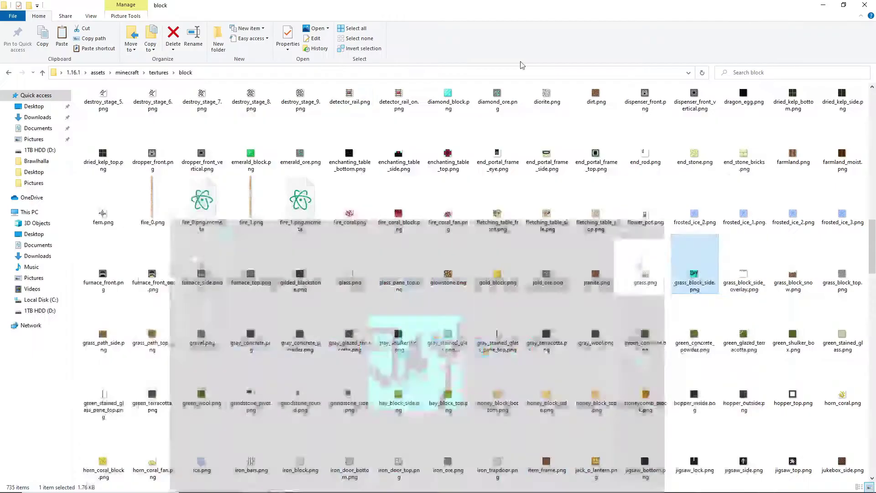
left_click(636, 260)
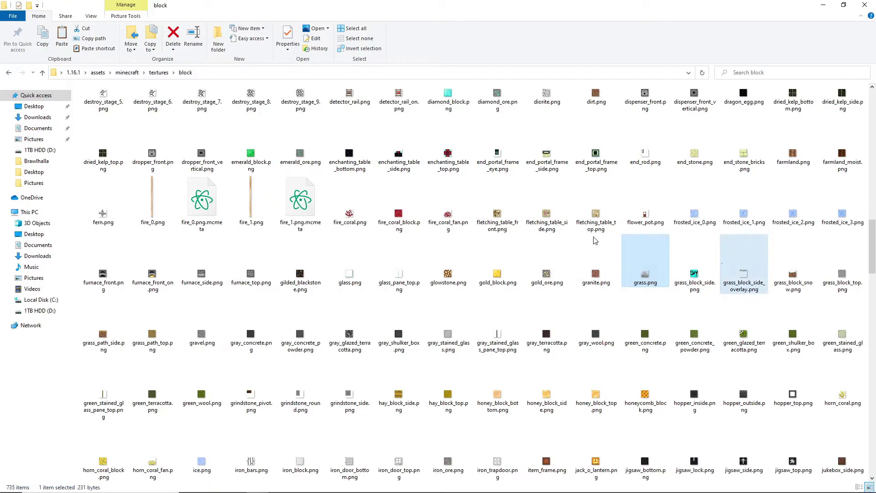
left_click(721, 260)
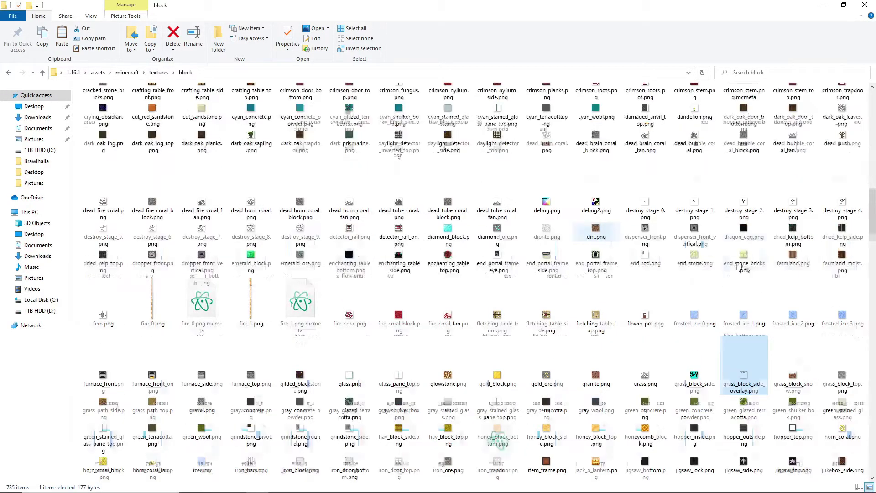
scroll(746, 268, "down", 10)
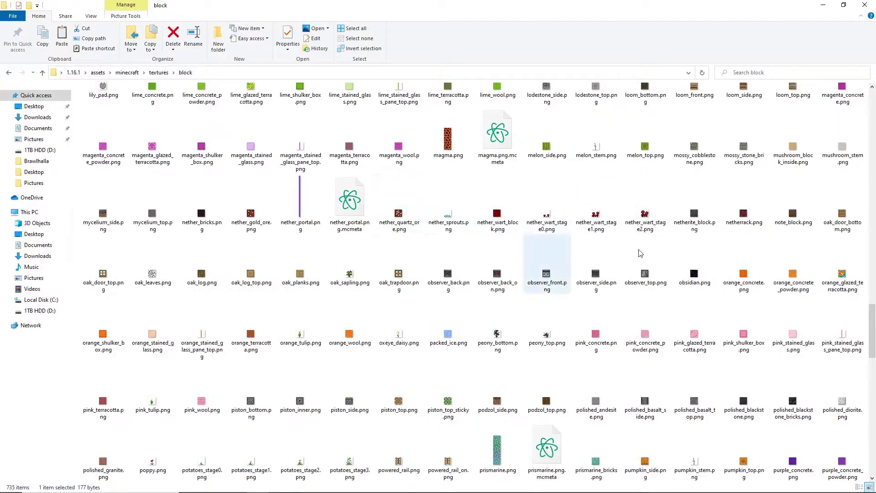
scroll(698, 237, "up", 15)
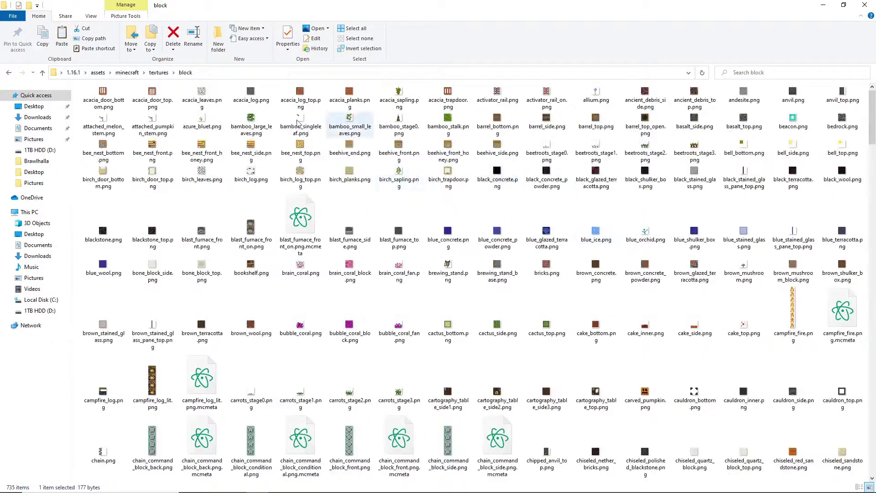
Step: Go to textures\gui\title and preview edition.png
key("alt+Up")
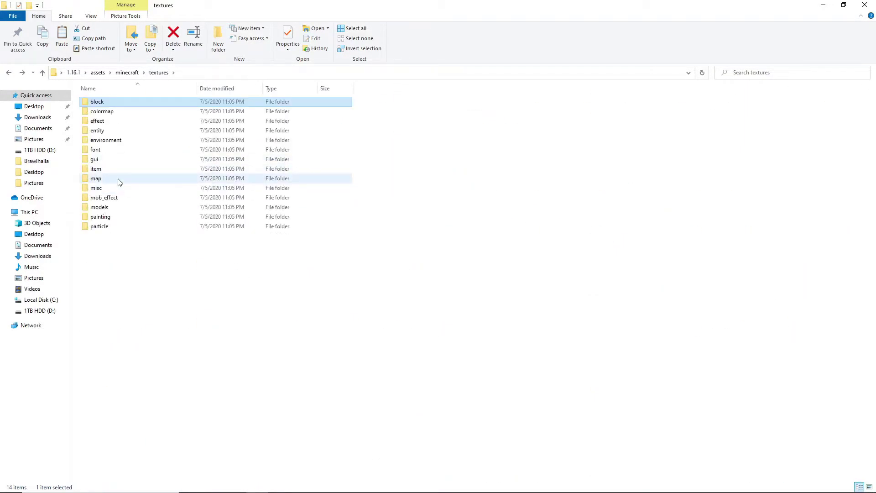
double_click(96, 159)
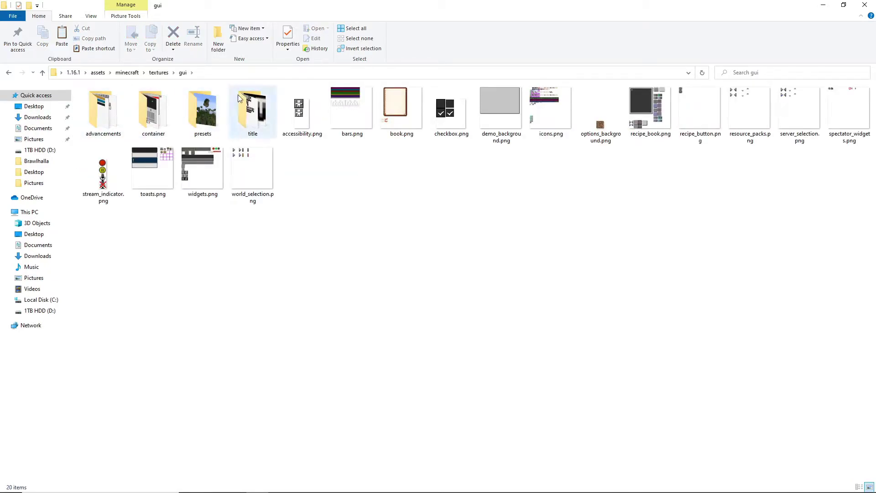
double_click(235, 127)
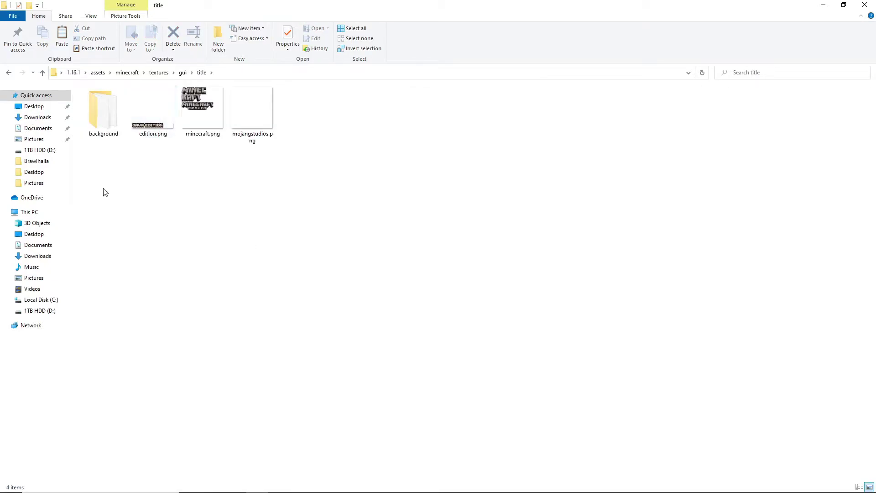
right_click(152, 107)
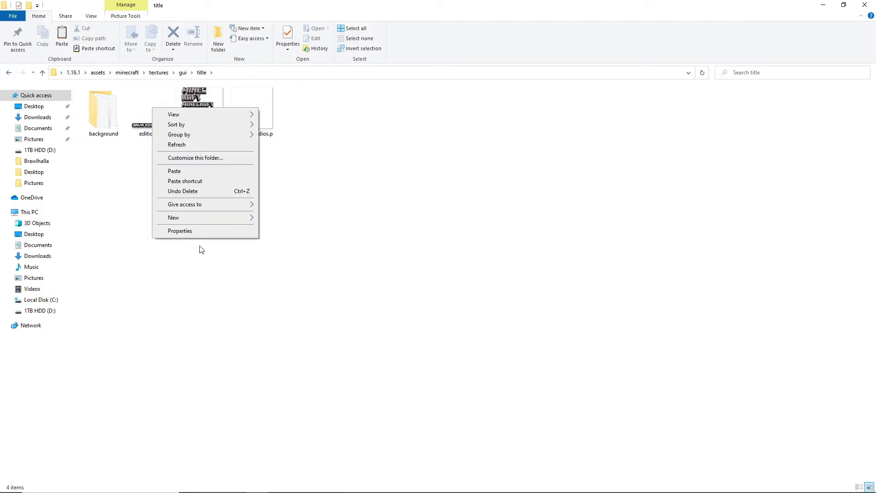
left_click(142, 119)
right_click(143, 119)
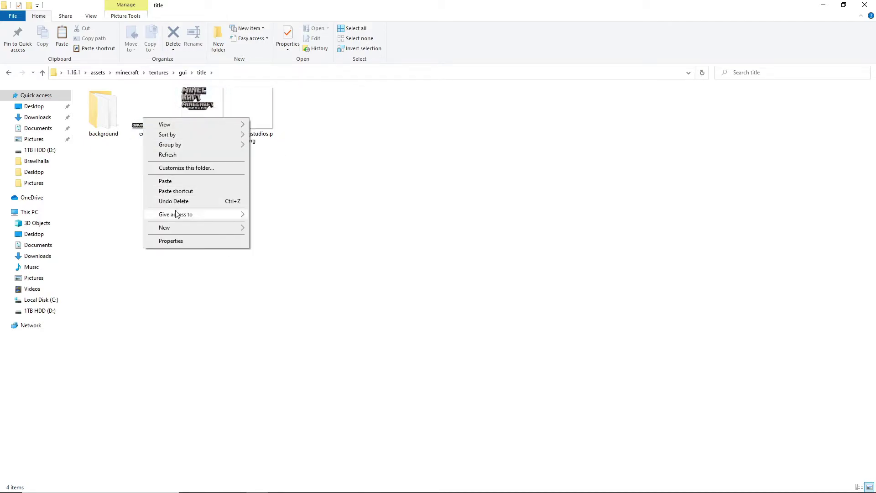
left_click(139, 114)
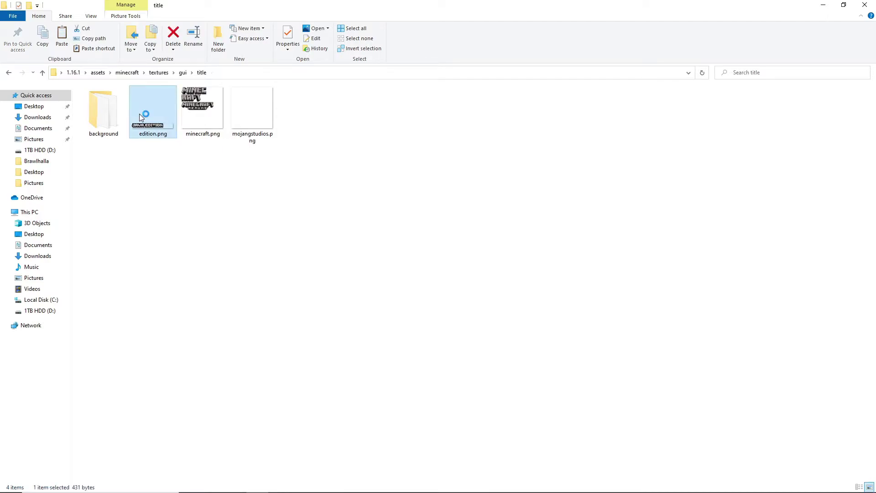
double_click(138, 113)
left_click(552, 49)
Step: Open edition.png with GIMP
right_click(163, 100)
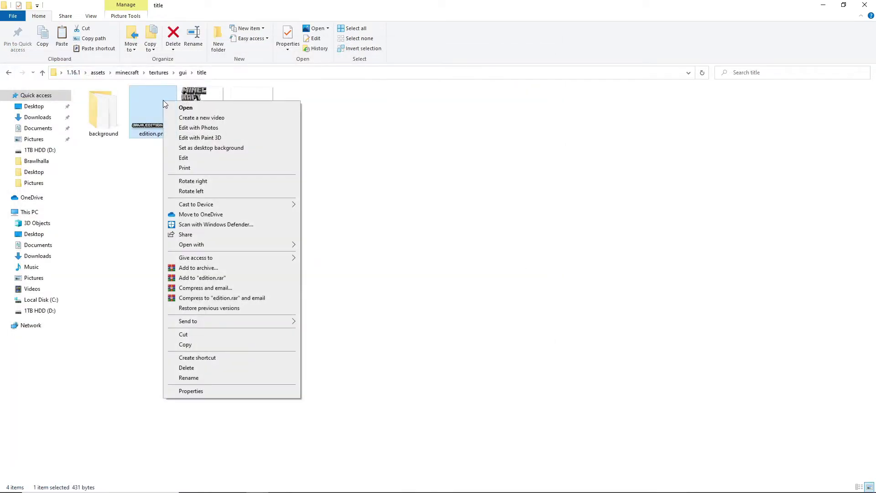
mouse_move(179, 249)
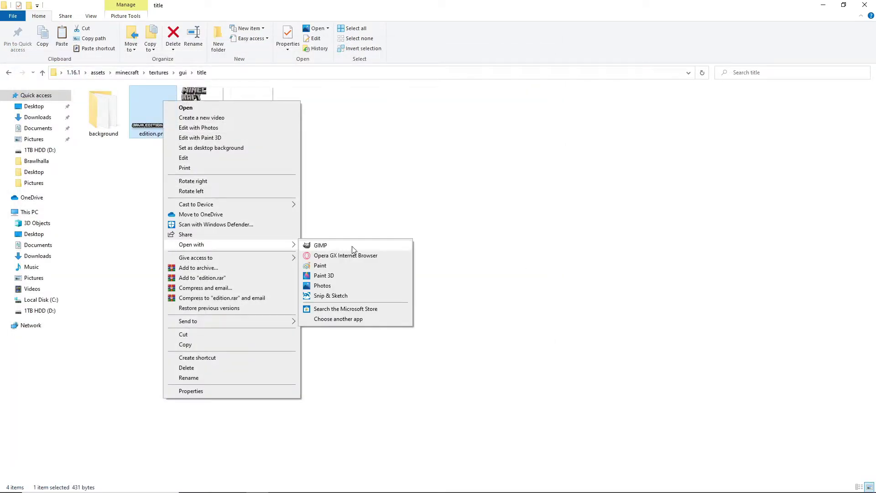
left_click(346, 245)
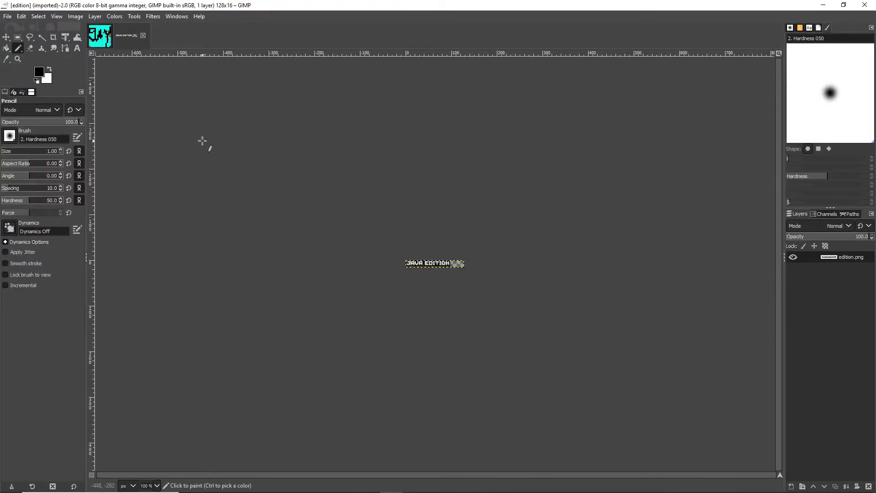
Step: Zoom in on the JAVA EDITION image and set the foreground colour to red
key("4")
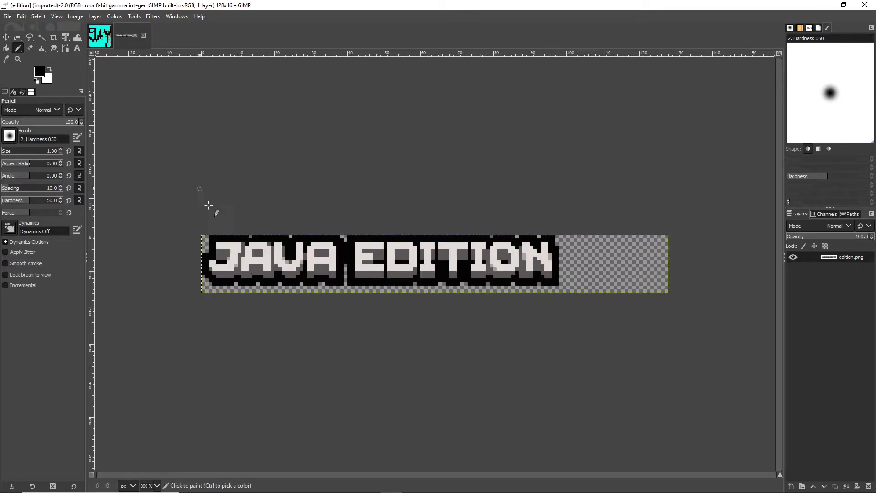
left_click(39, 72)
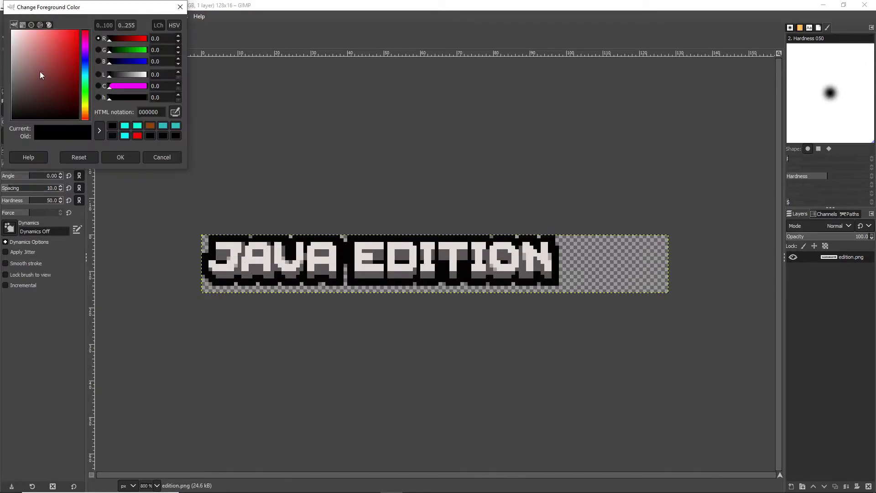
mouse_move(78, 34)
left_mouse_down()
mouse_move(72, 114)
mouse_move(91, 127)
mouse_move(78, 26)
left_mouse_up()
left_click(121, 157)
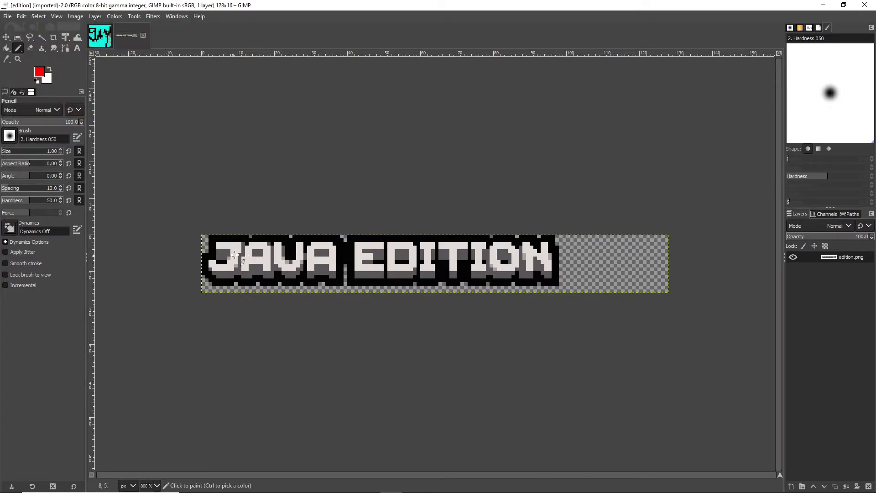
Step: Scribble red pencil strokes over the J, the V and the EDITION letters
mouse_move(235, 262)
left_mouse_down()
mouse_move(271, 252)
mouse_move(257, 282)
left_mouse_up()
left_click_drag(273, 243, 278, 281)
left_click_drag(293, 246, 318, 264)
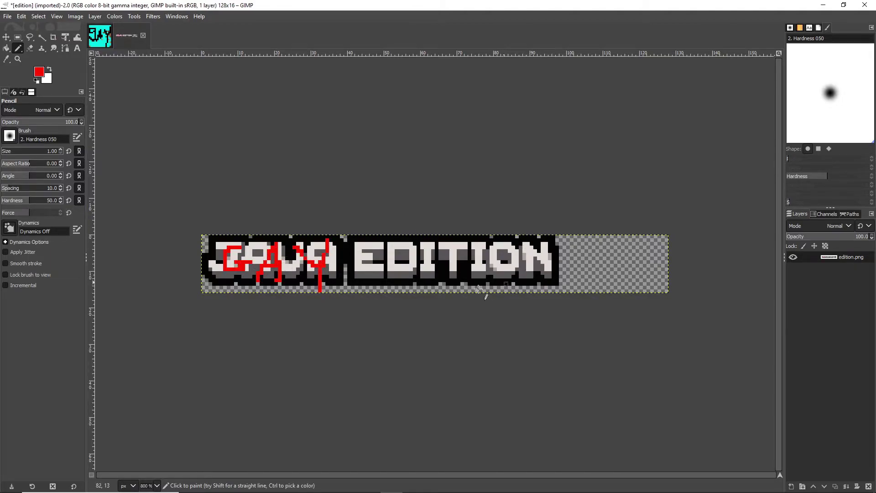
mouse_move(398, 250)
left_mouse_down()
mouse_move(382, 277)
mouse_move(424, 265)
mouse_move(439, 244)
mouse_move(443, 274)
mouse_move(474, 268)
mouse_move(481, 256)
mouse_move(492, 280)
mouse_move(525, 287)
left_mouse_up()
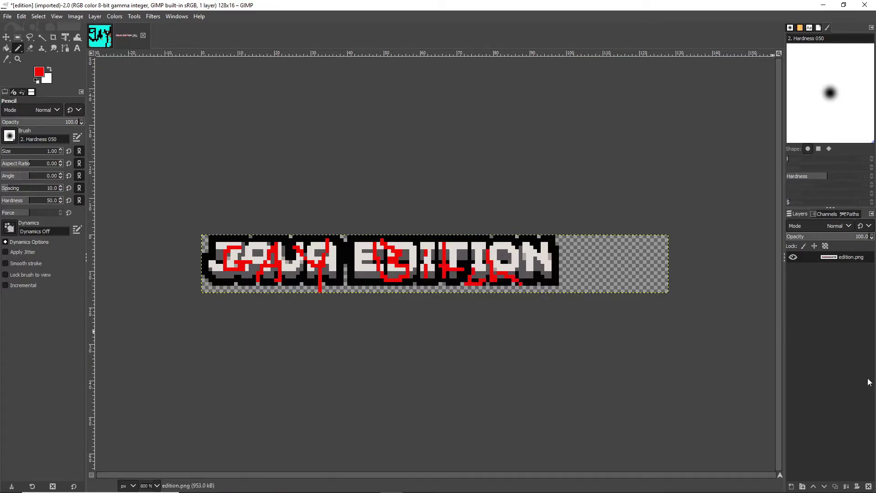
left_click(7, 16)
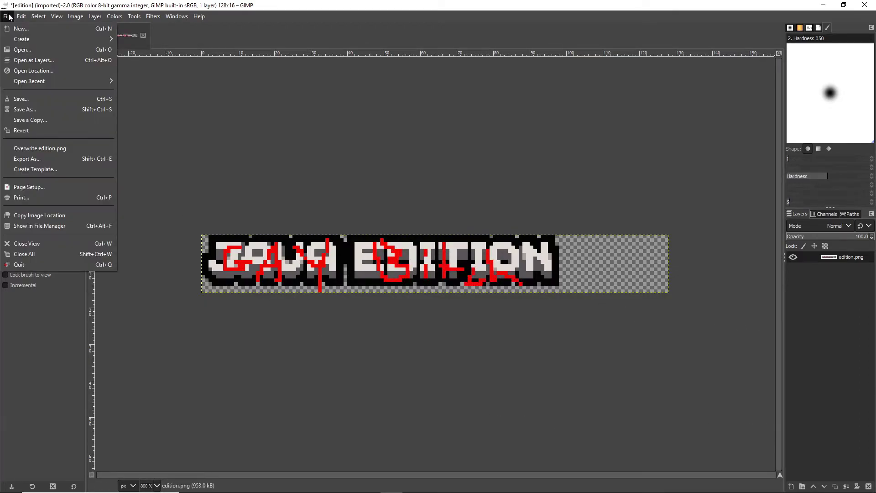
Step: Export the image over edition.png in the title folder as PNG, then quit GIMP discarding changes
left_click(38, 158)
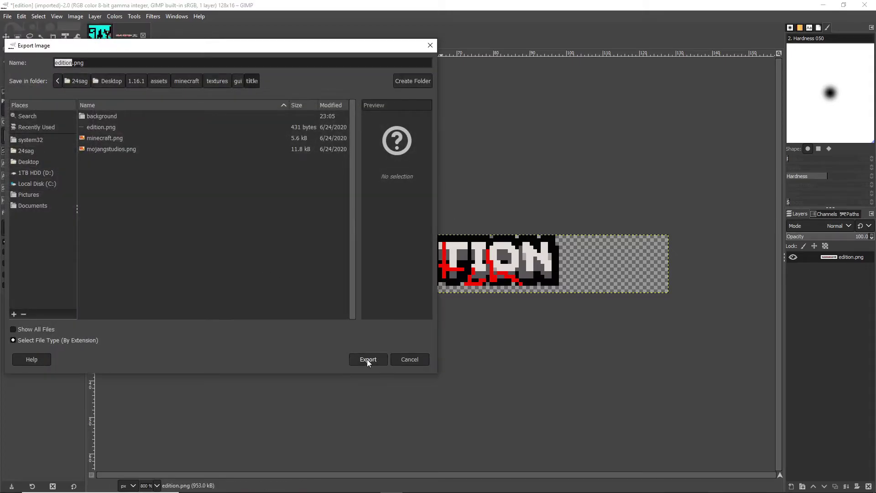
left_click(366, 359)
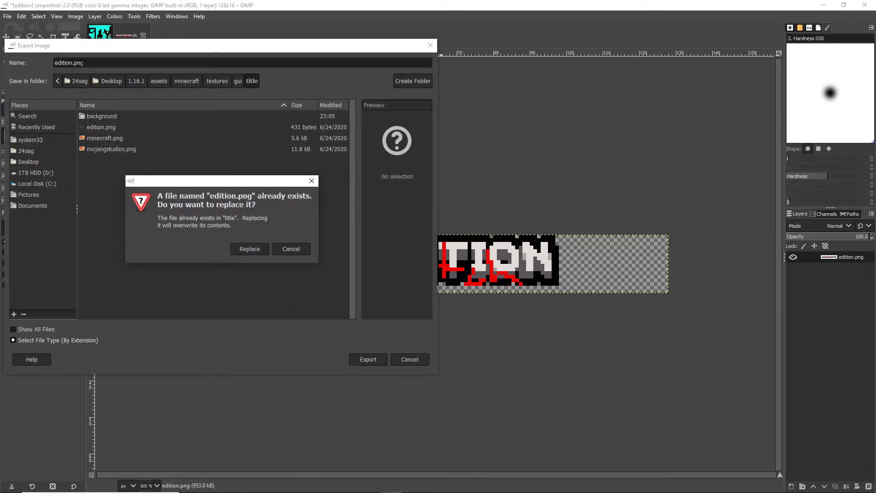
left_click(258, 250)
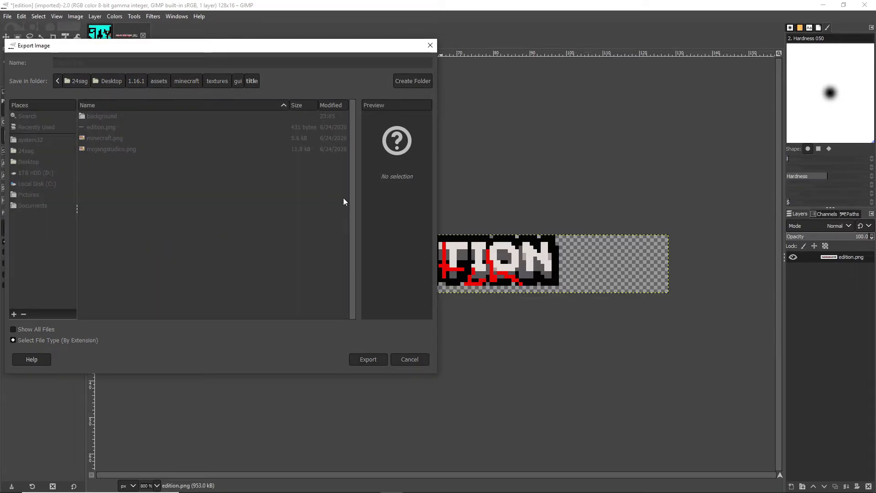
left_click(438, 348)
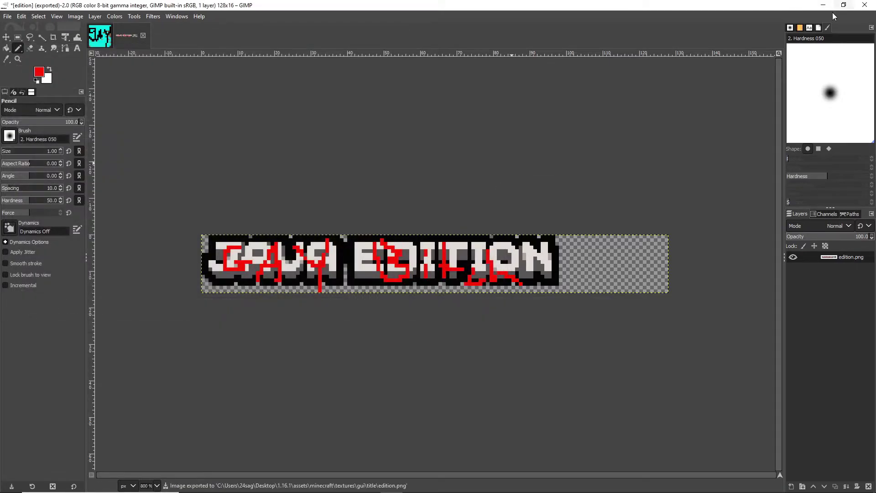
left_click(865, 4)
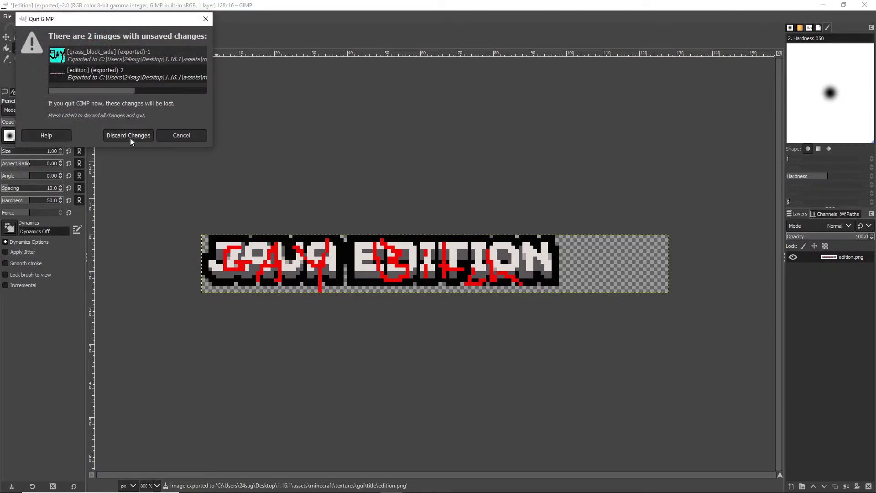
left_click(149, 136)
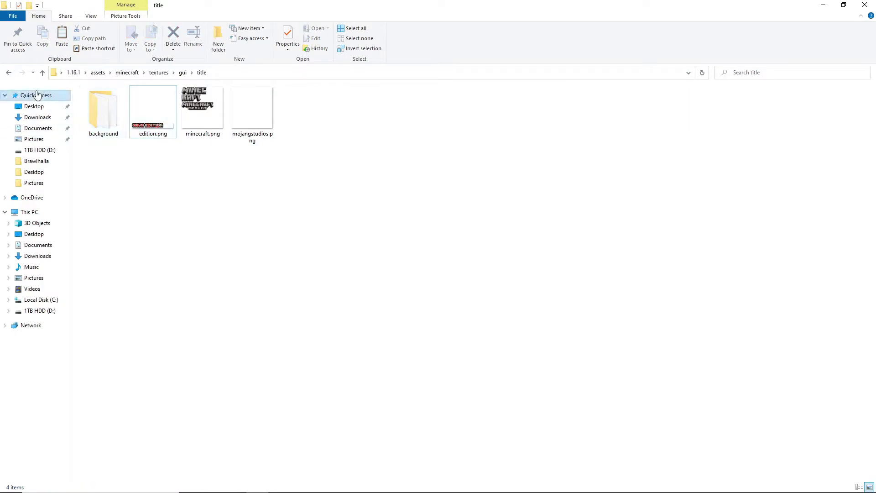
Step: Navigate back up to the 1.16.1 folder and create a new text document beside assets
key("alt+Left")
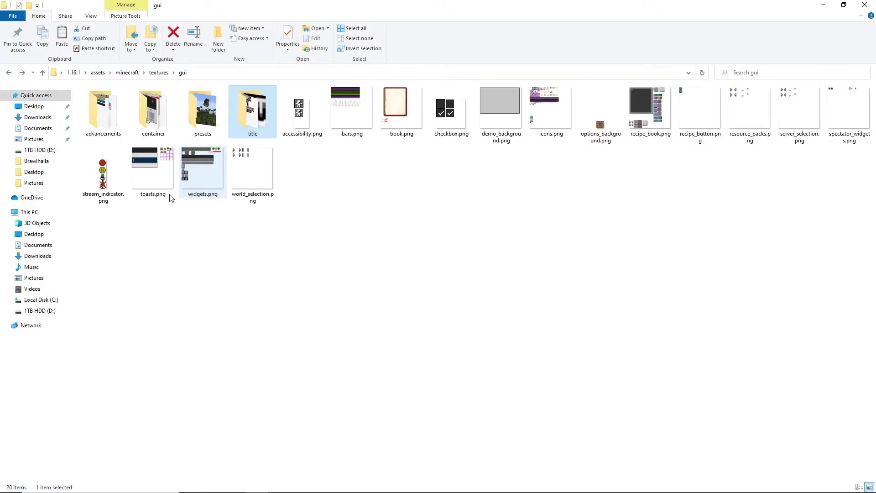
key("alt+Left")
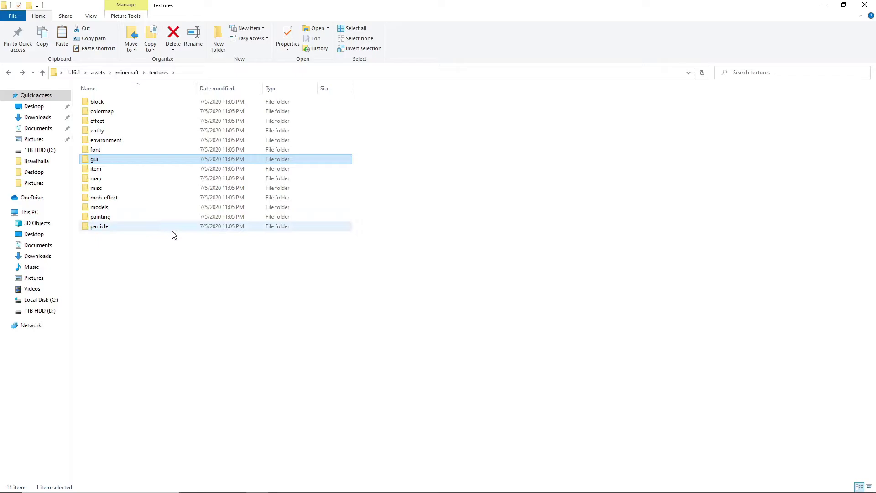
key("alt+Left")
key("alt+Left")
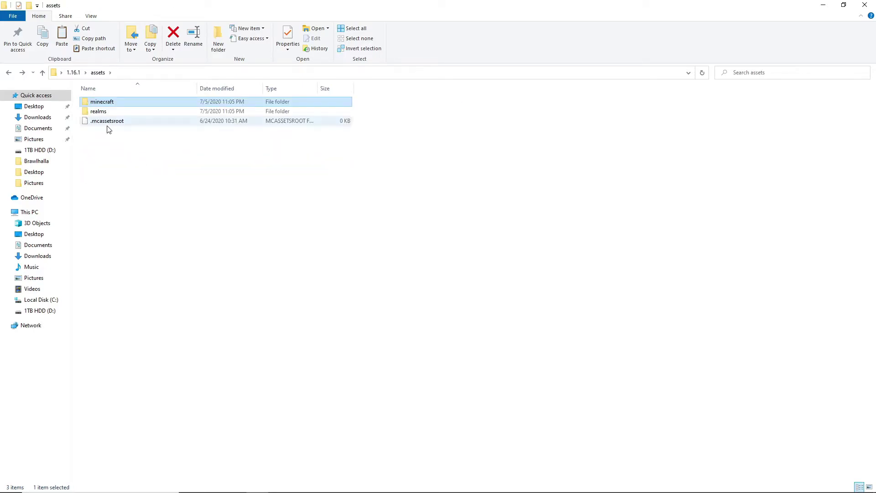
key("alt+Left")
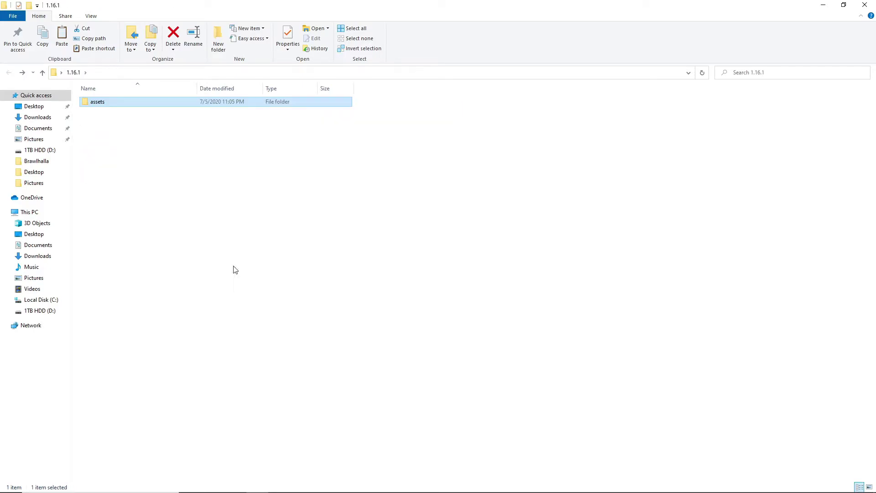
left_click(114, 130)
right_click(113, 127)
mouse_move(150, 236)
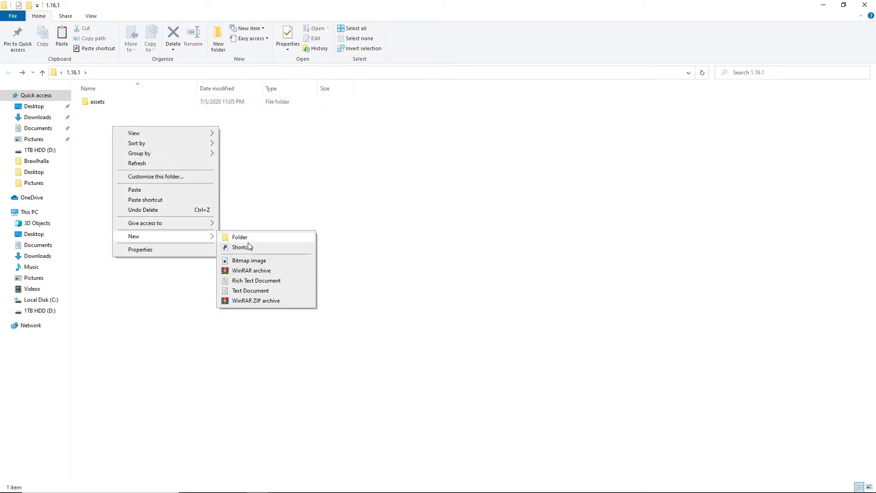
left_click(241, 291)
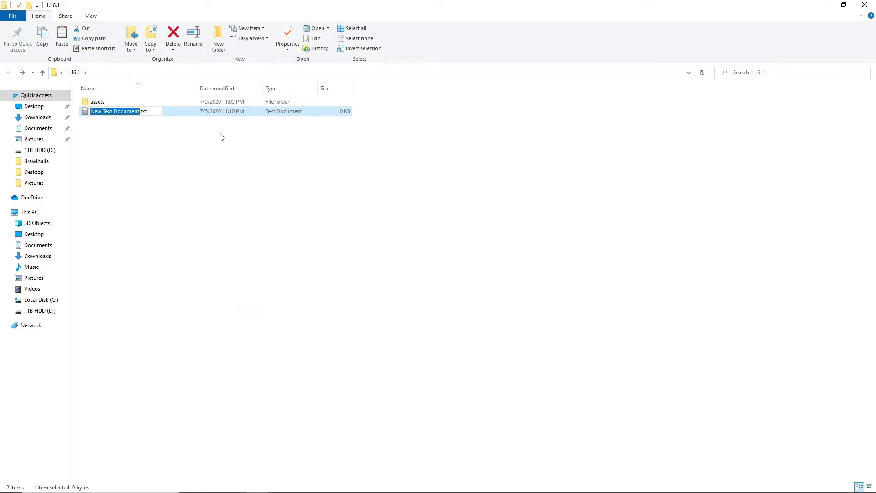
Step: Save the new text document from Notepad as pack.mcmeta with All Files (*.*) type, then close Notepad
double_click(191, 111)
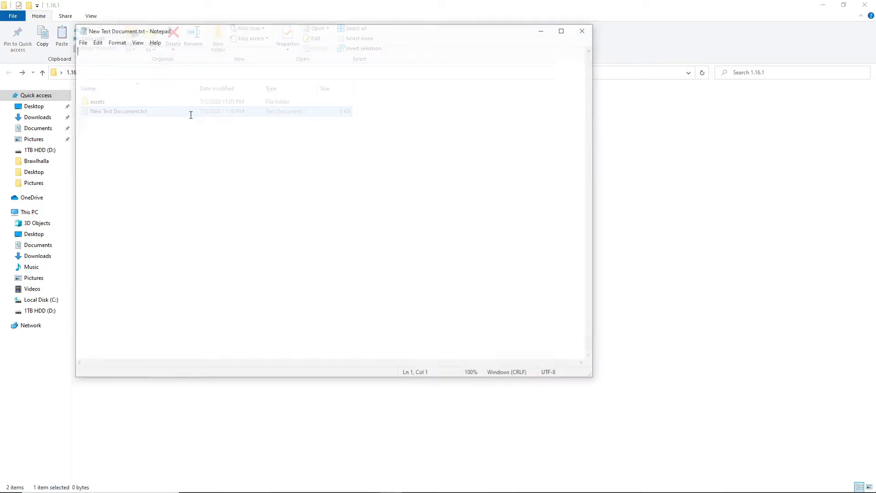
left_click(81, 41)
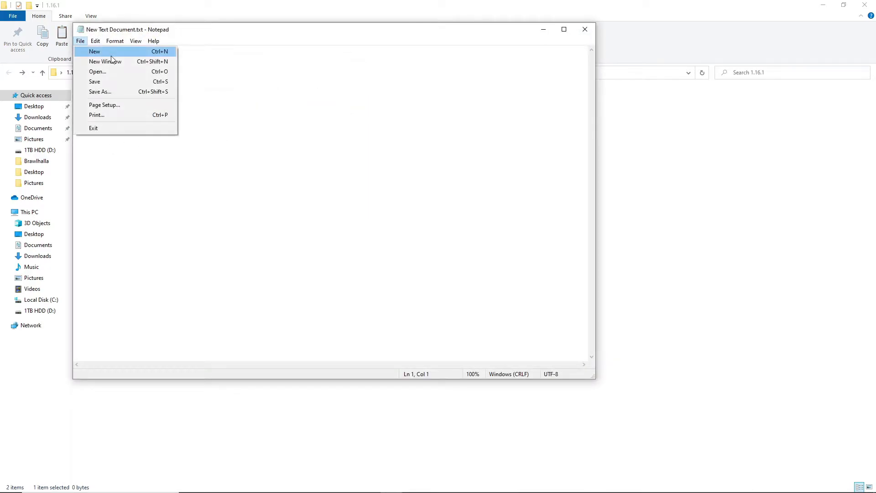
left_click(100, 92)
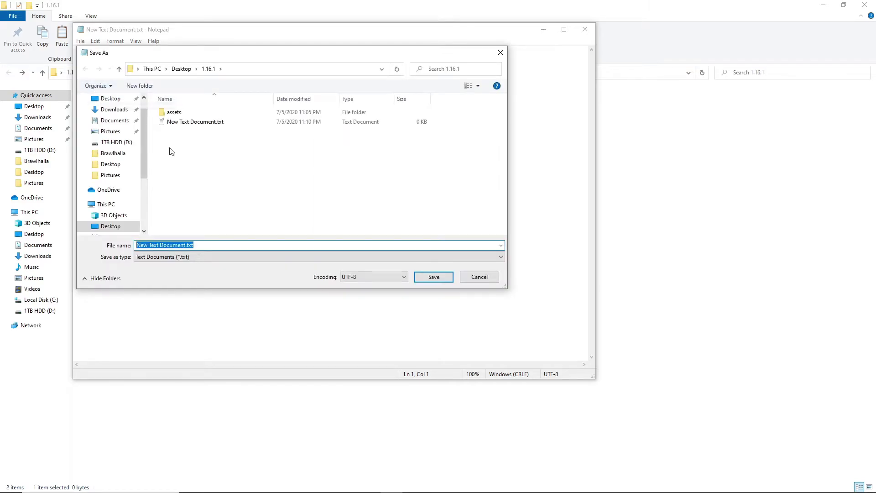
left_click_drag(201, 249, 132, 250)
type("pack.mcmeta")
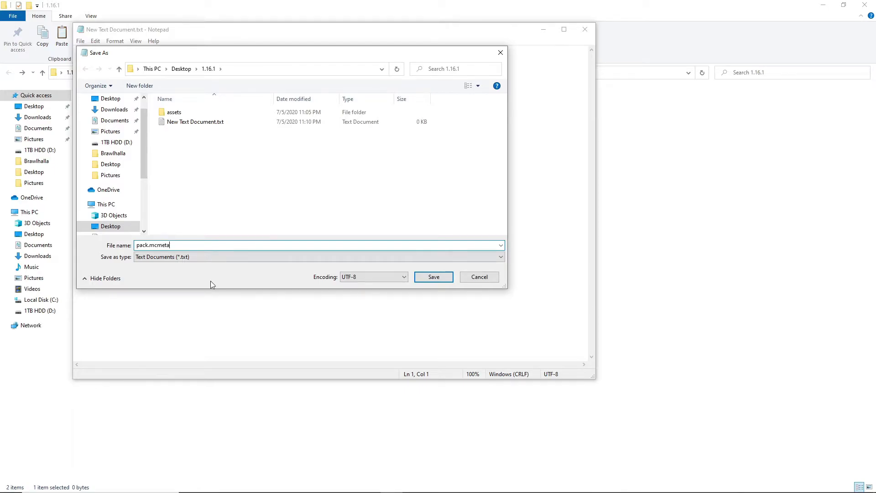
left_click(182, 257)
left_click(339, 269)
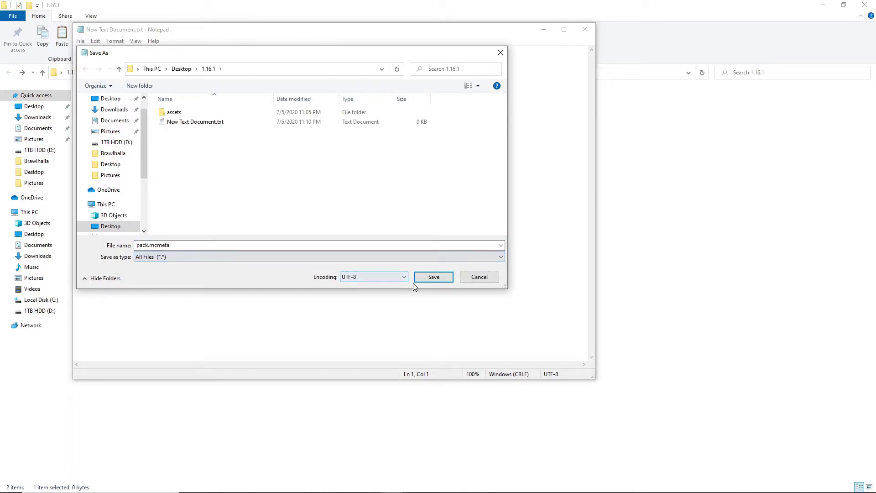
left_click(198, 256)
left_click(196, 268)
left_click(433, 278)
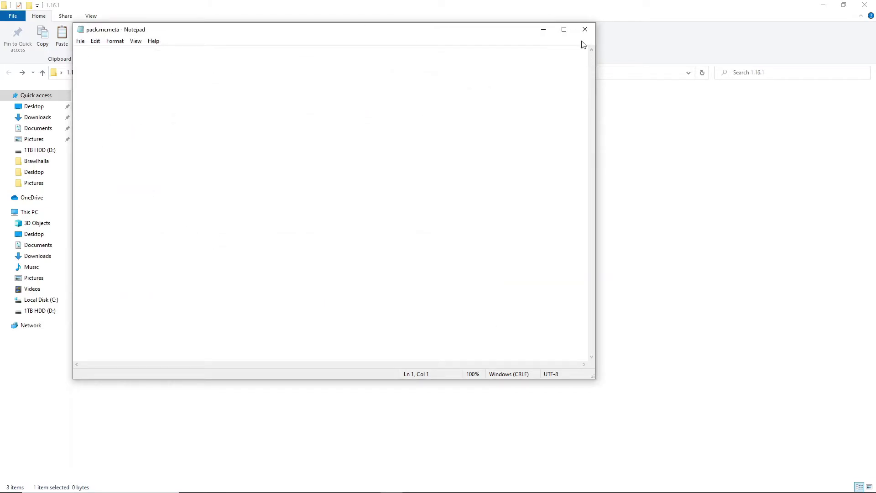
left_click(585, 29)
left_click(98, 121)
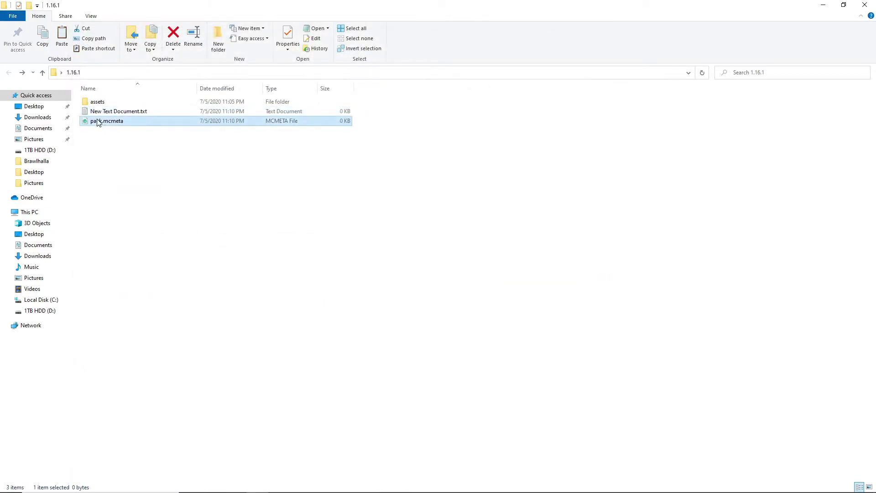
Step: Delete New Text Document.txt and open pack.mcmeta in Atom
right_click(128, 112)
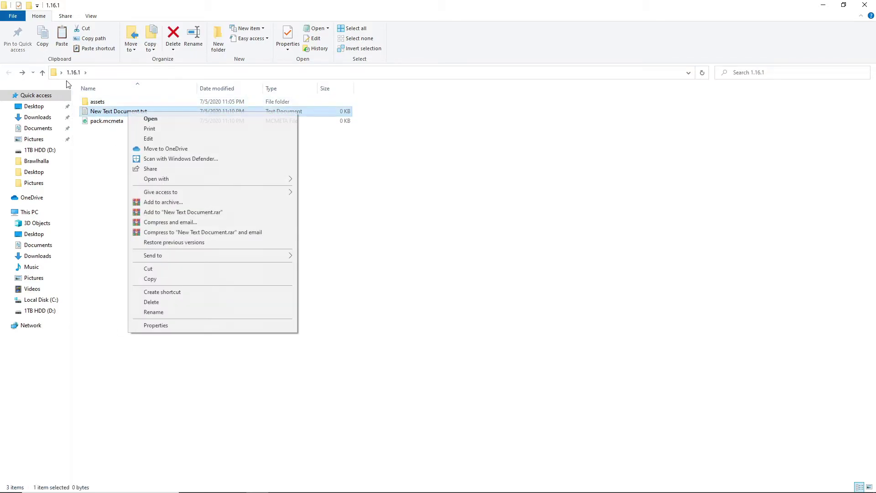
left_click(164, 302)
double_click(106, 113)
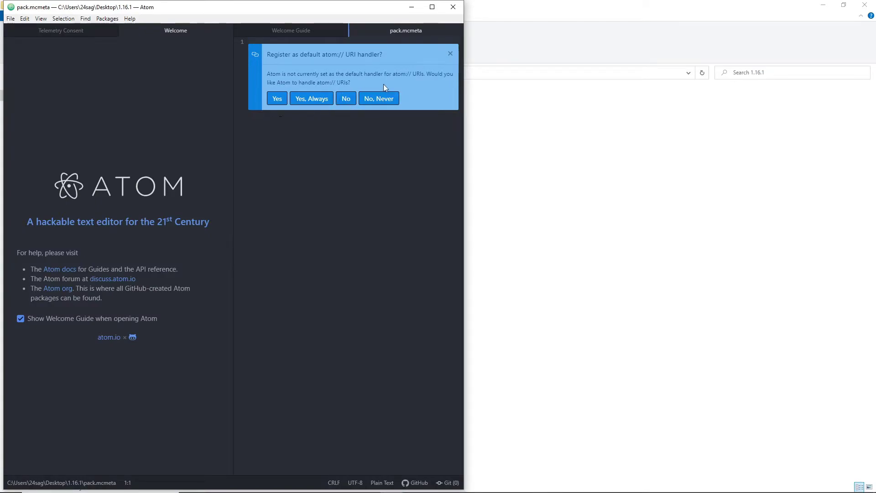
Step: Decline the URI handler prompt and close Atom's Telemetry Consent, Welcome and Welcome Guide tabs
left_click(346, 98)
left_click(84, 30)
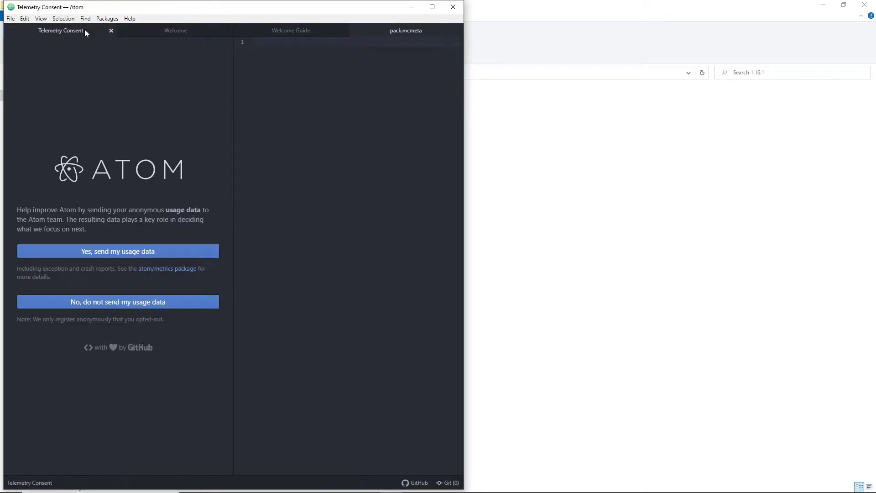
left_click(111, 31)
left_click(110, 30)
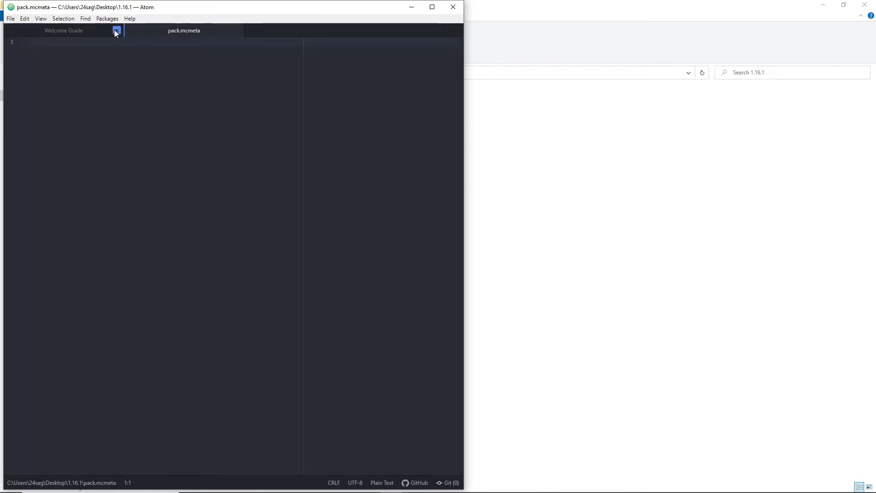
left_click(116, 31)
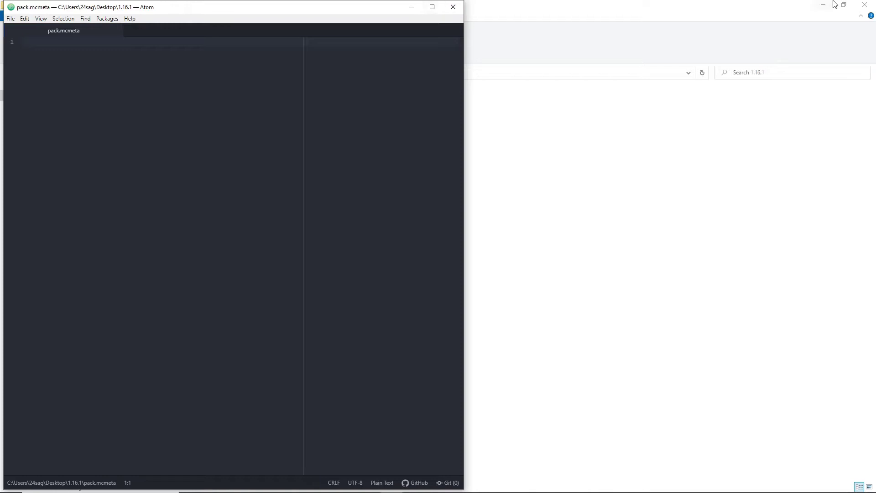
Step: Copy the sample pack.mcmeta JSON and paste it into the empty pack.mcmeta
left_click(410, 8)
key("alt+Tab")
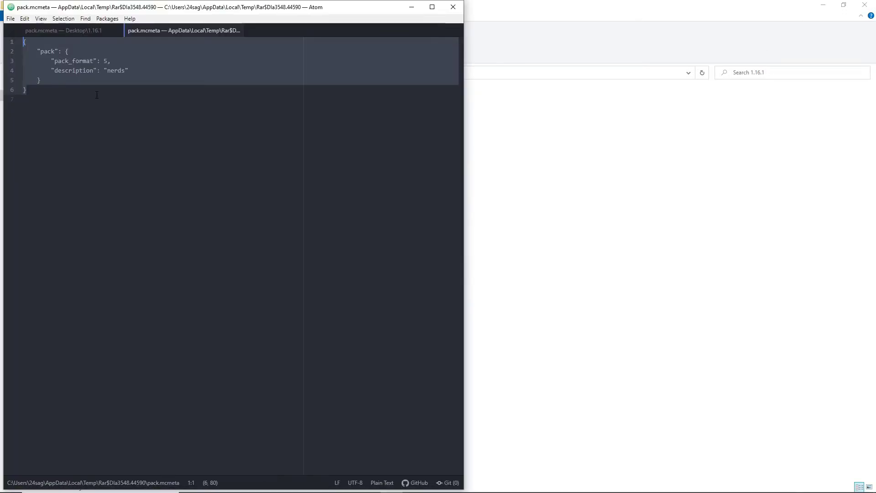
left_click(236, 30)
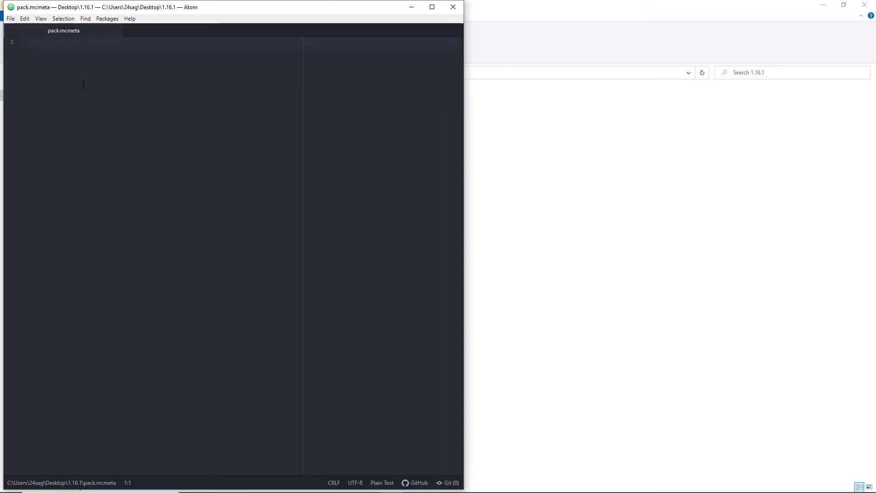
type("{     \"pack\": {         \"pack_format\": 5,         \"description\": \"nerds\"     } }")
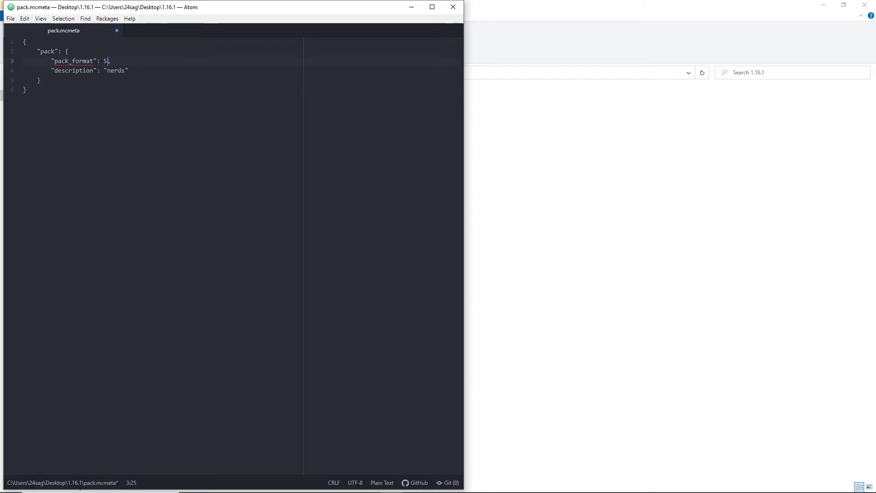
Step: Repaste a clean copy of the pack JSON and replace the 'nerds' description with new text
left_click(110, 61)
left_click(129, 67)
left_click_drag(126, 71, 108, 70)
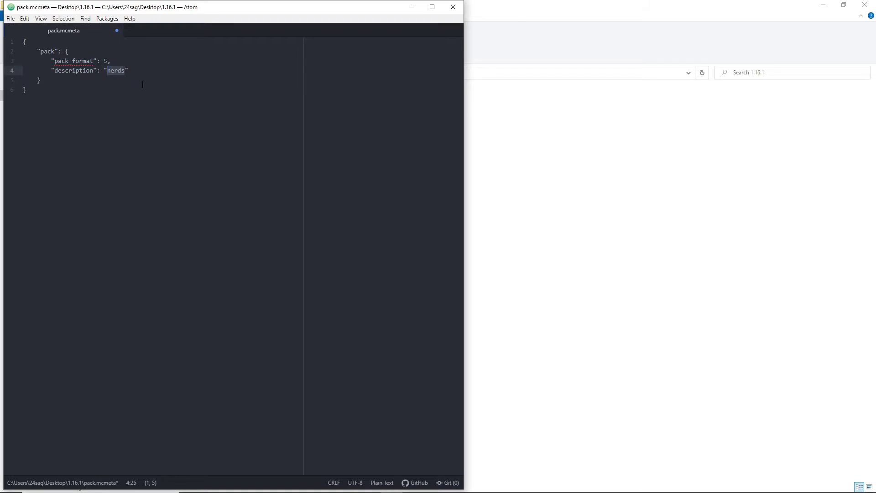
key("Return")
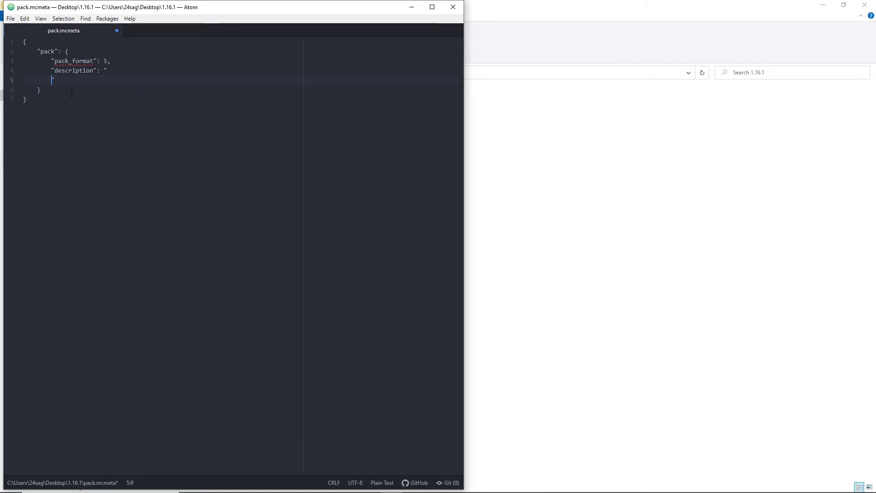
mouse_move(41, 100)
left_mouse_down()
mouse_move(23, 42)
mouse_move(37, 90)
left_mouse_up()
key("ctrl+a")
key("BackSpace")
type("{     \"pack\": {         \"pack_format\": 5,         \"description\": \"nerds\"     } }")
left_click_drag(125, 70, 122, 71)
type("gay bitch")
Step: Save pack.mcmeta, reopen it to check the saved text, then close Atom
left_click(453, 6)
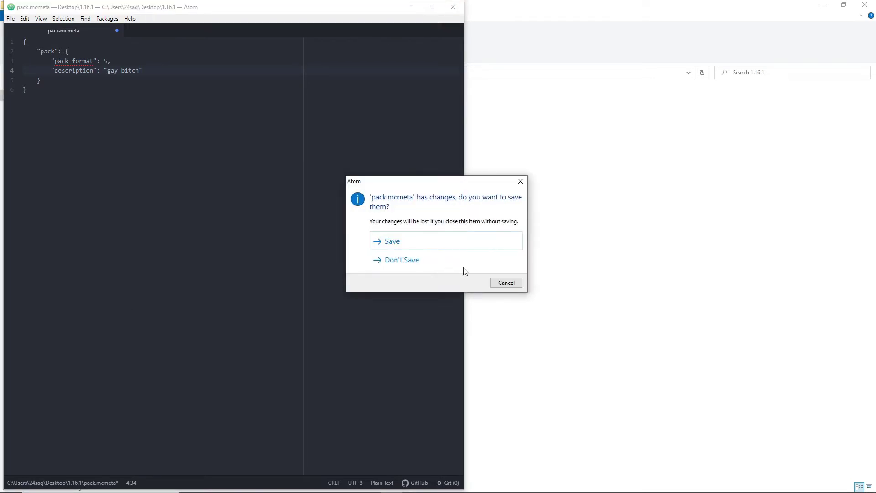
left_click(391, 241)
double_click(107, 114)
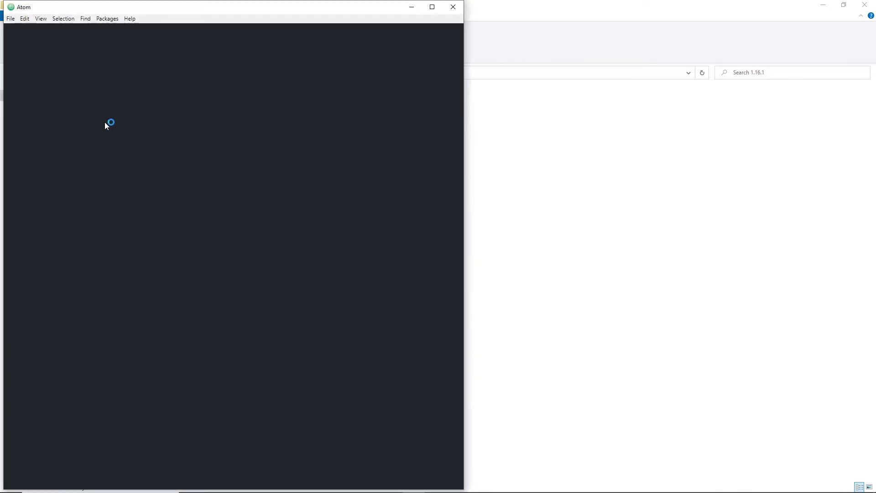
left_click(346, 95)
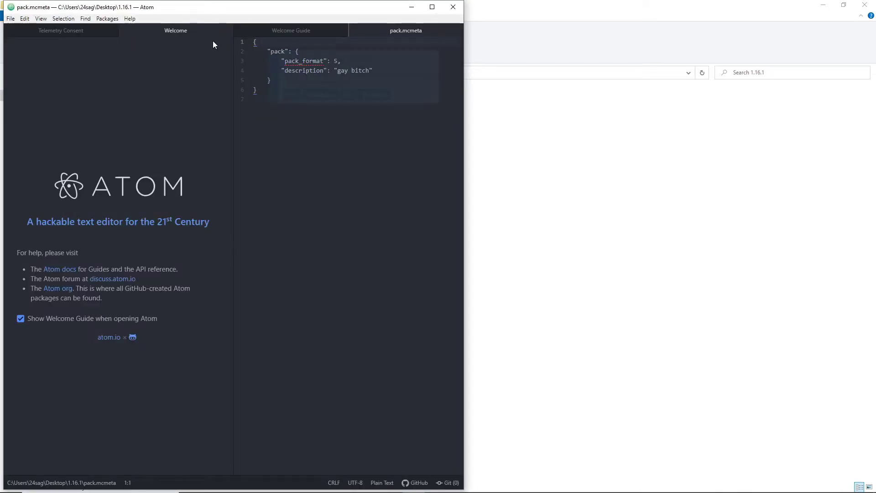
left_click(279, 30)
left_click(384, 30)
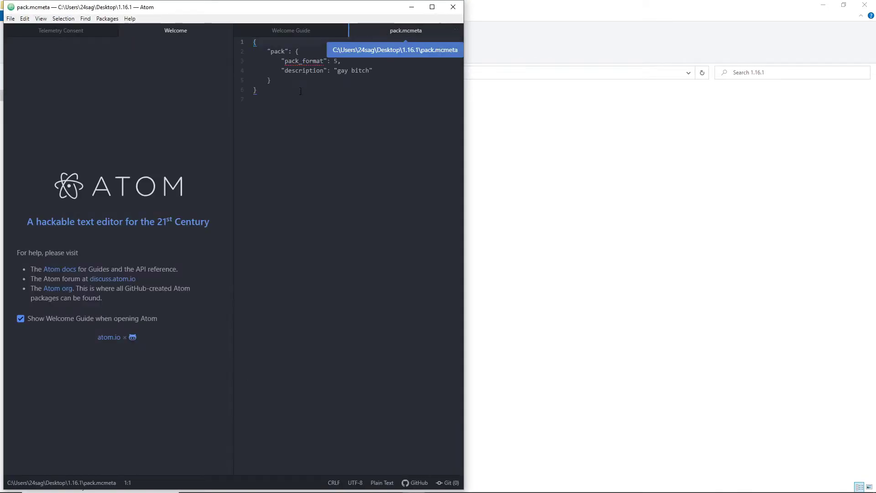
left_click(453, 7)
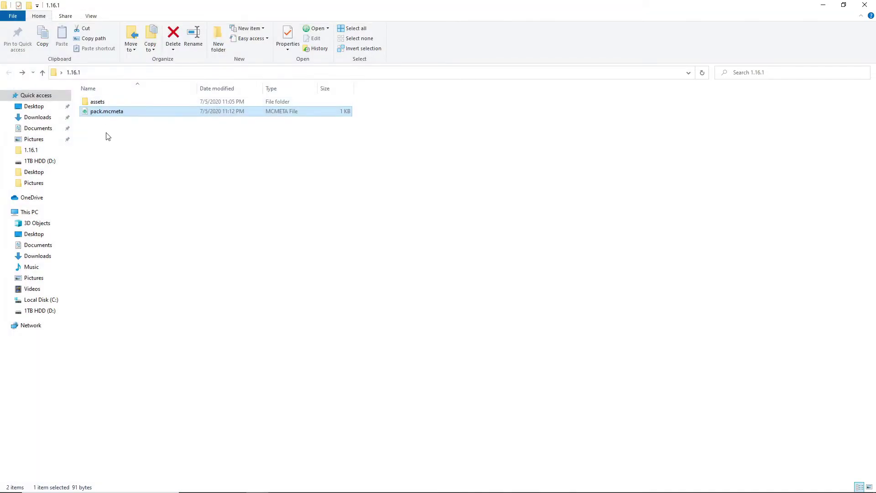
Step: Restore down the 1.16.1 folder window and bring Opera GX to the front
left_click(556, 101)
left_click(842, 5)
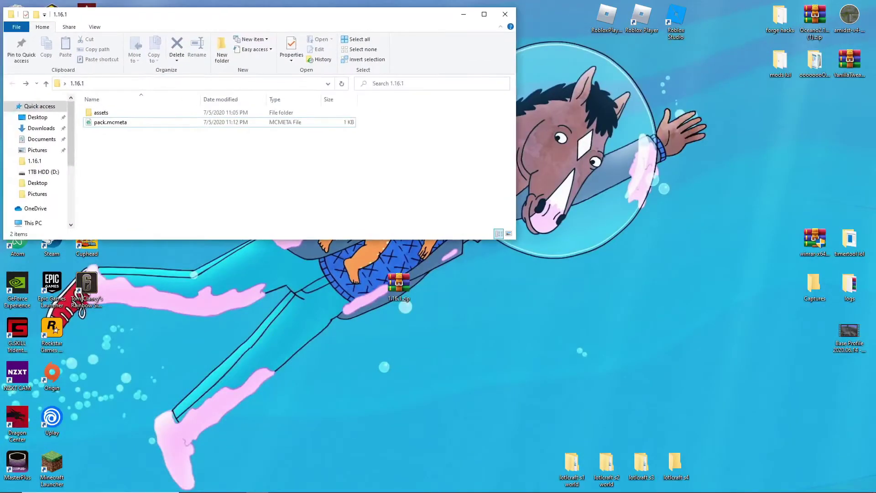
left_click(324, 483)
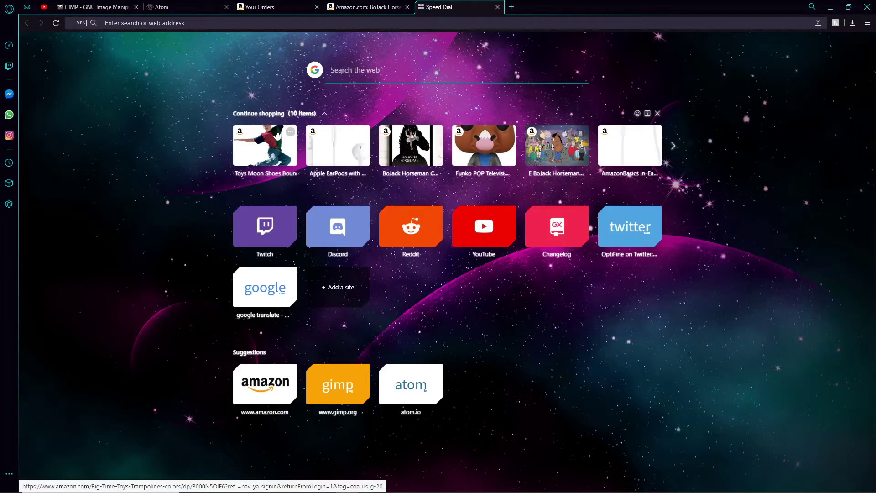
Step: Search Google Images for a meme picture and save the first result's preview image
type("gabe bitch")
key("Return")
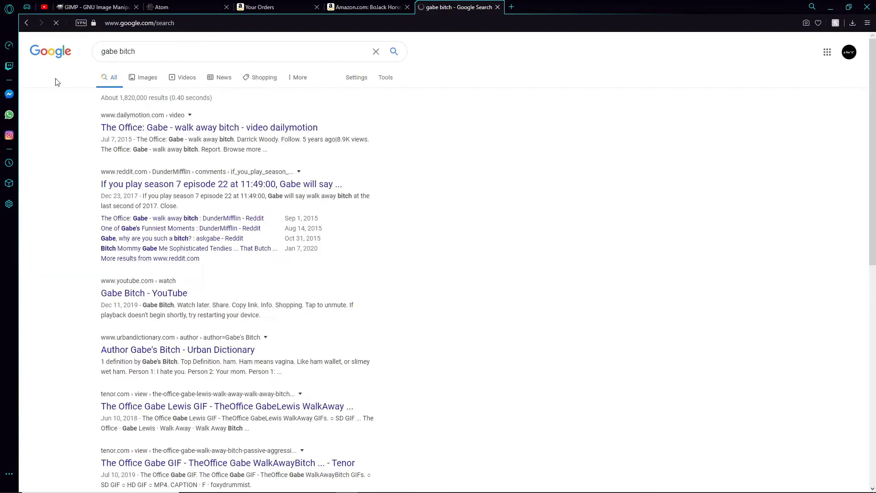
left_click(157, 76)
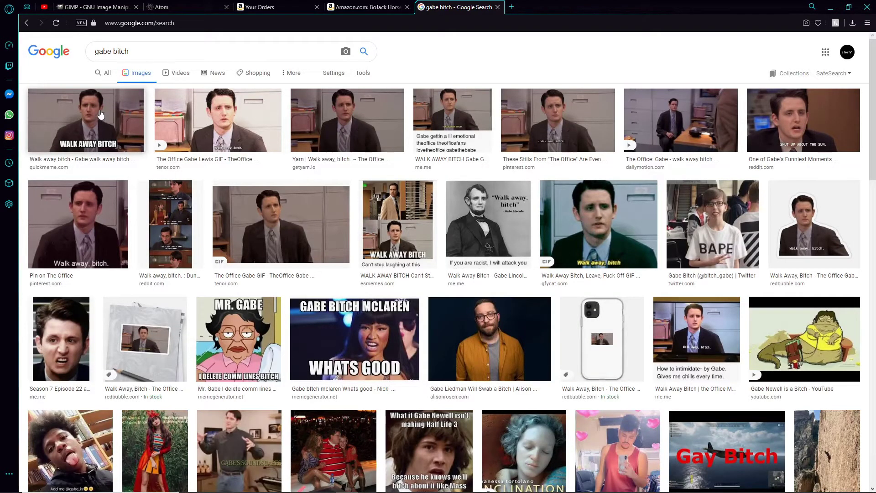
left_click(101, 115)
right_click(744, 137)
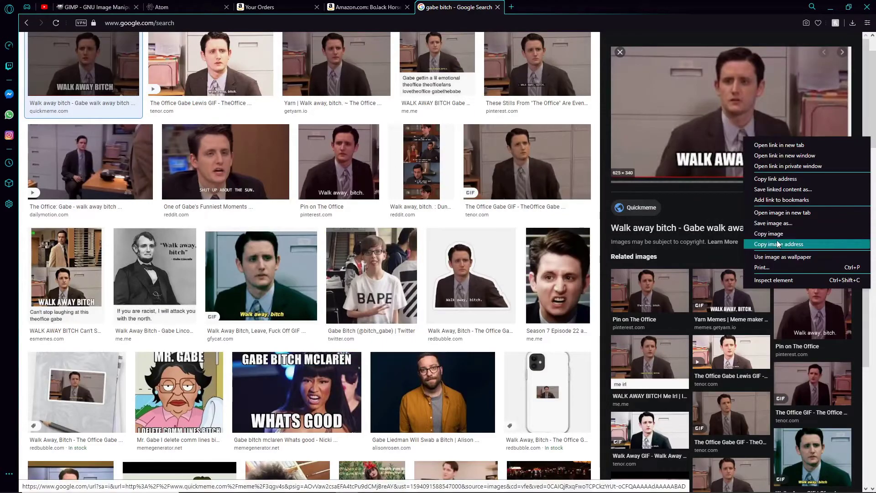
left_click(773, 223)
left_click(233, 195)
Step: Place the browser beside Explorer and drag the preview image into the 1.16.1 folder
left_click(830, 7)
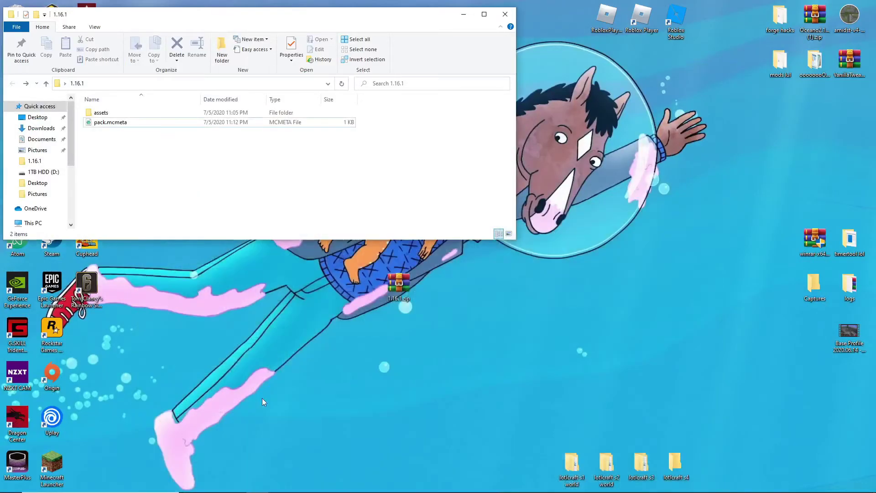
mouse_move(364, 491)
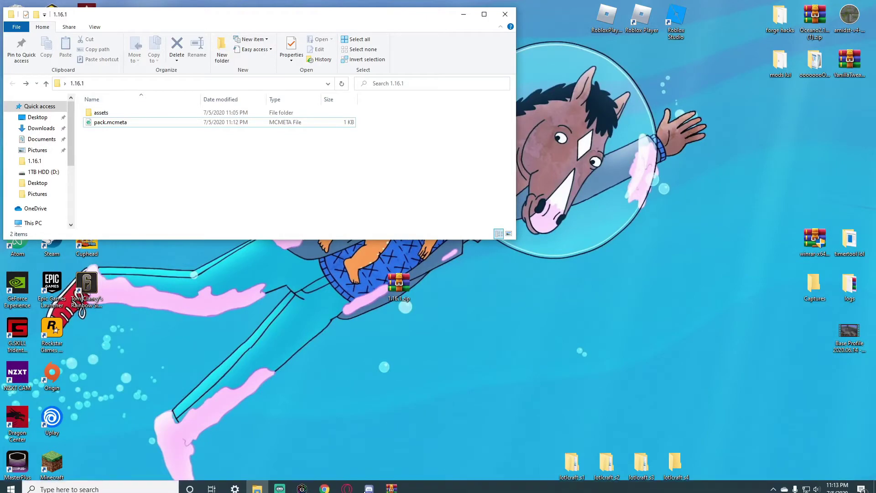
left_click(346, 489)
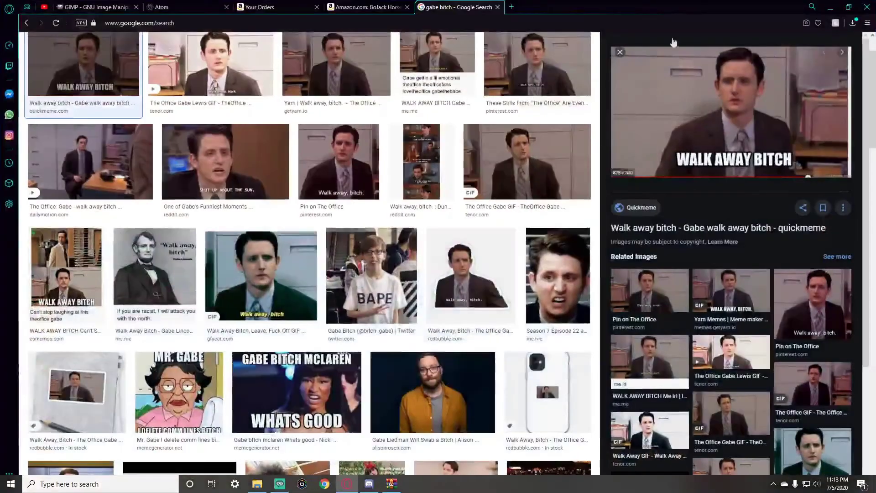
left_click(848, 6)
left_click_drag(755, 223, 232, 160)
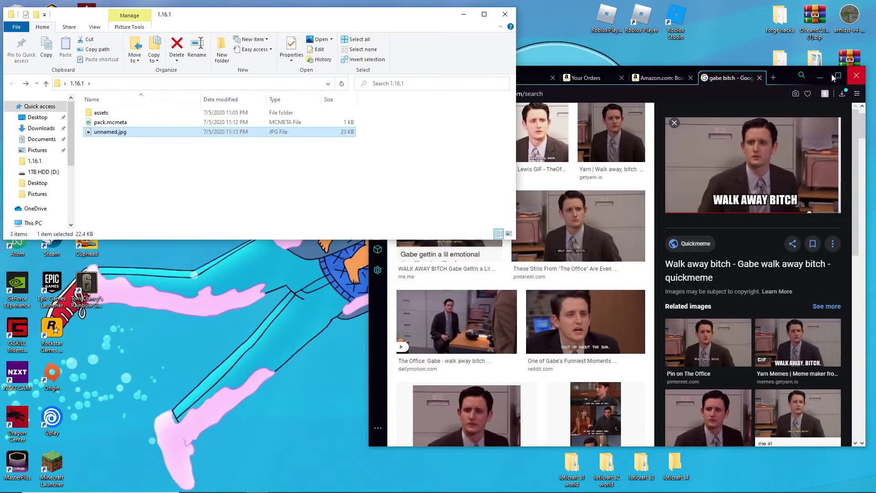
Step: Maximize Explorer and rename unnamed.jpg to pack.png, confirming the extension change
left_click(820, 77)
double_click(461, 13)
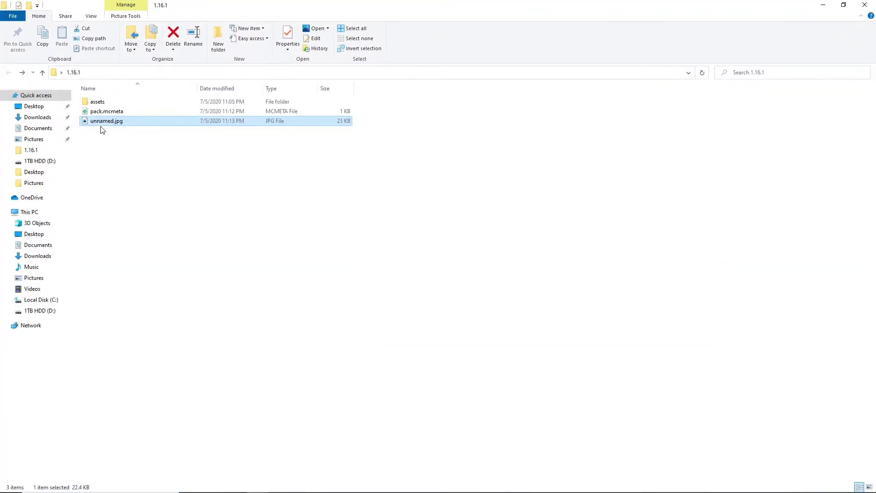
right_click(101, 124)
left_click(127, 401)
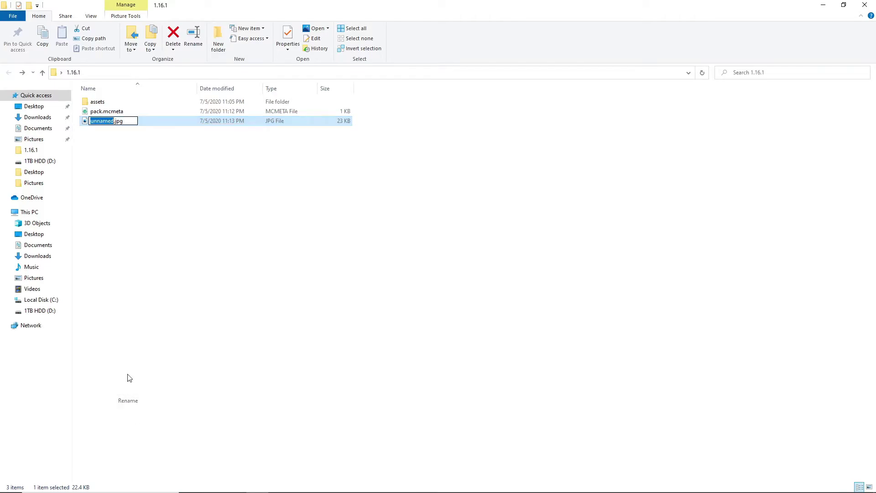
key("Return")
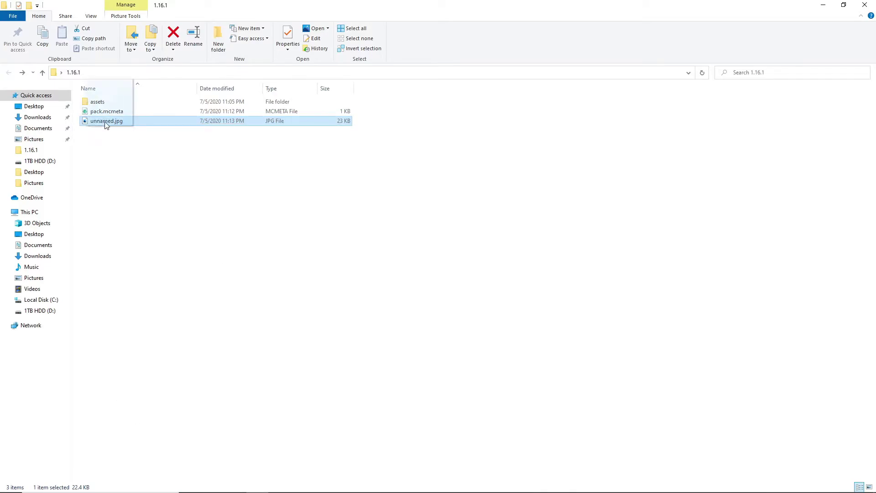
right_click(131, 122)
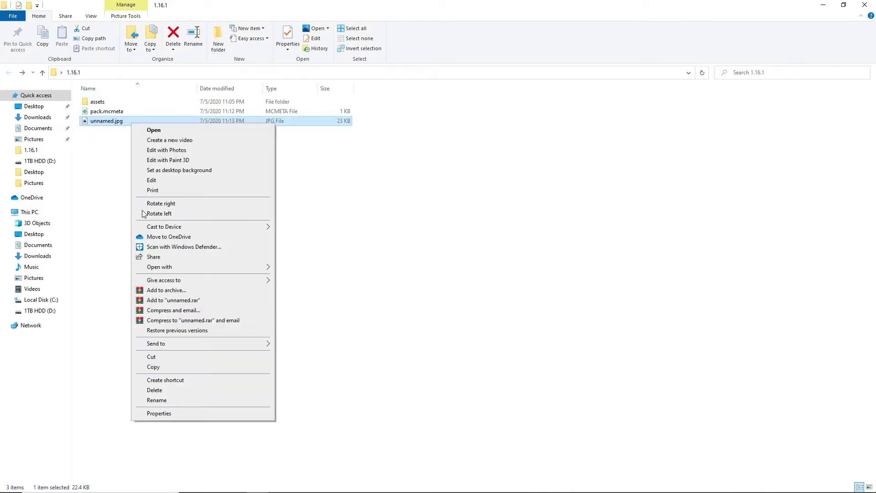
left_click(159, 400)
left_click_drag(125, 121, 84, 121)
type("p")
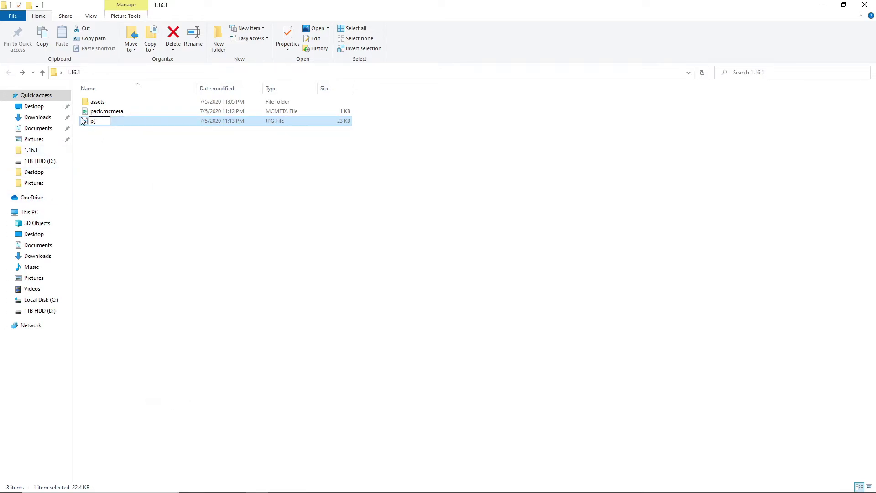
type("ack.png")
key("Return")
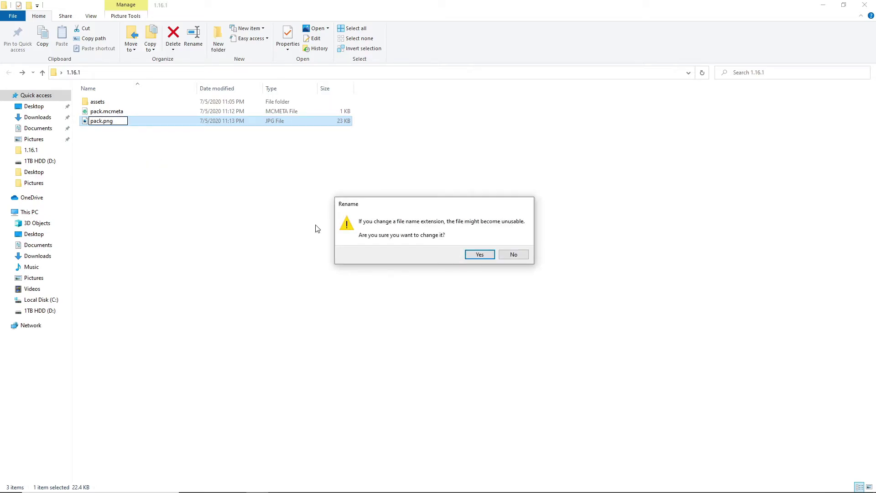
left_click(479, 254)
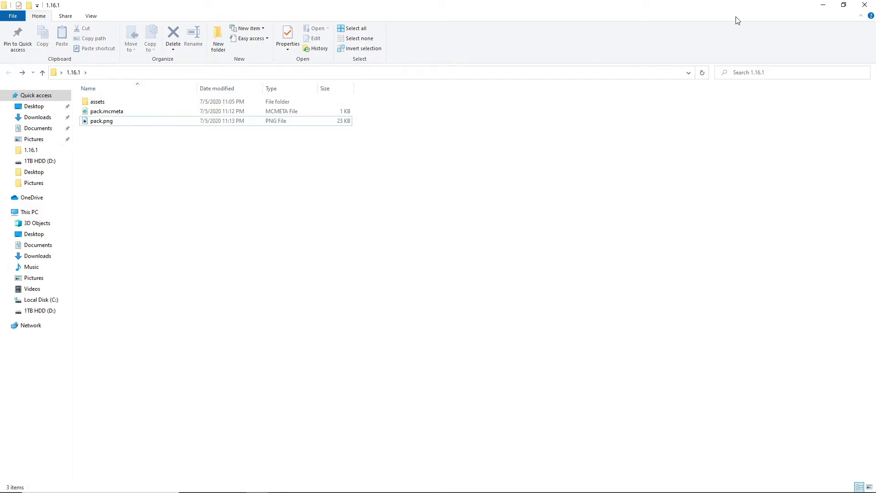
Step: Move assets, pack.mcmeta and pack.png from the 1.16.1 folder onto the desktop and close Explorer
left_click(844, 4)
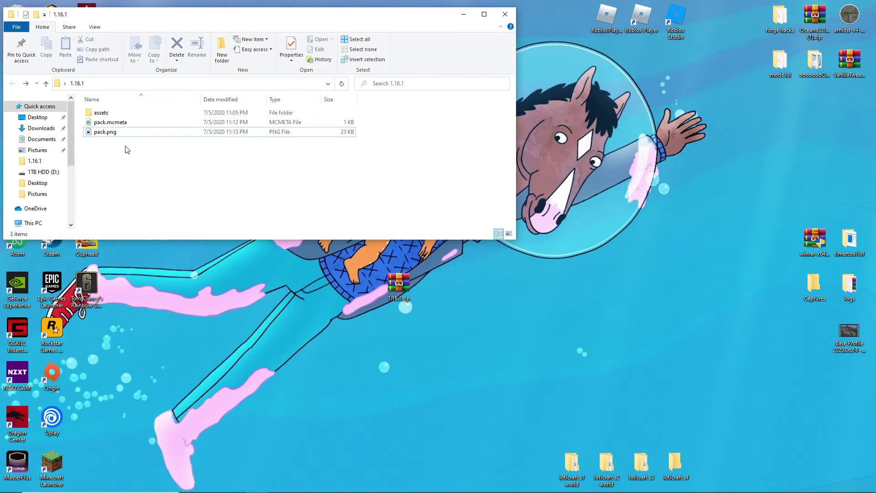
left_click_drag(143, 149, 112, 122)
right_click(112, 121)
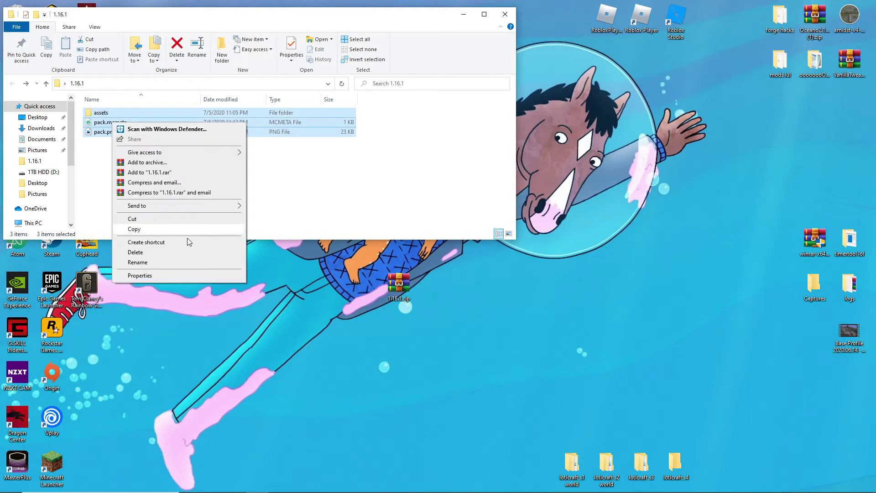
left_click(134, 229)
left_click(197, 312)
right_click(196, 312)
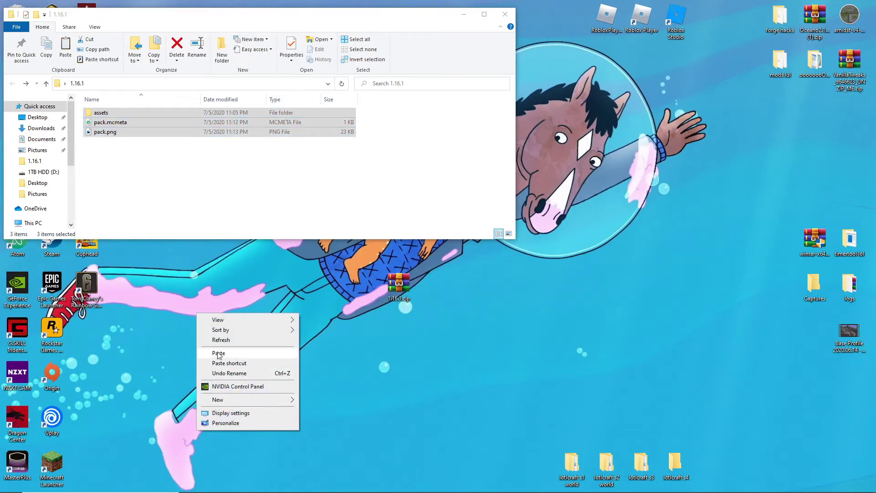
left_click(124, 327)
key("ctrl+v")
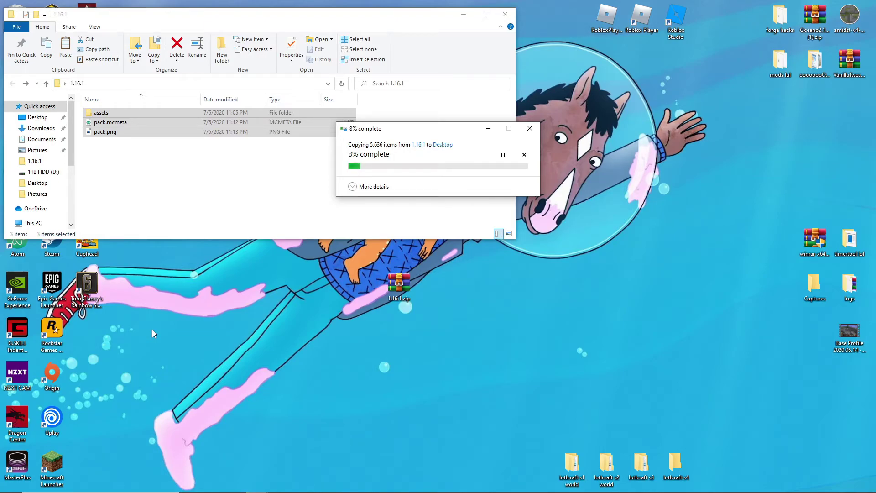
left_click(178, 179)
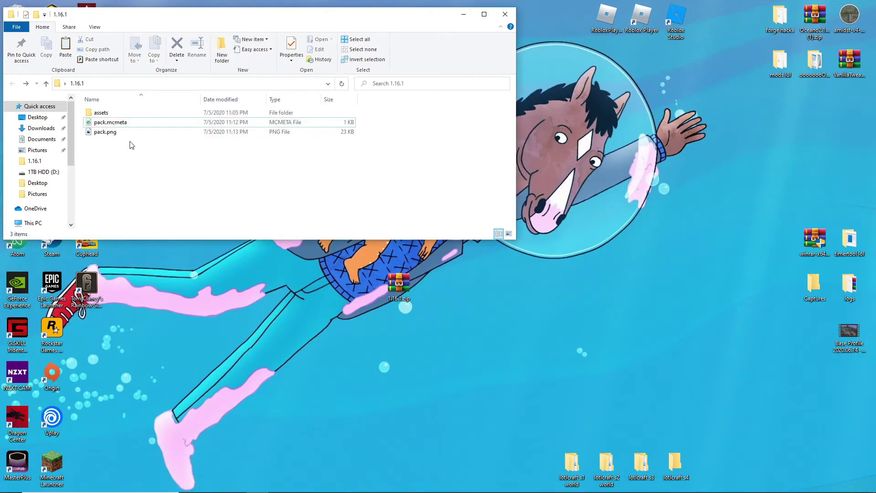
left_click_drag(129, 149, 193, 338)
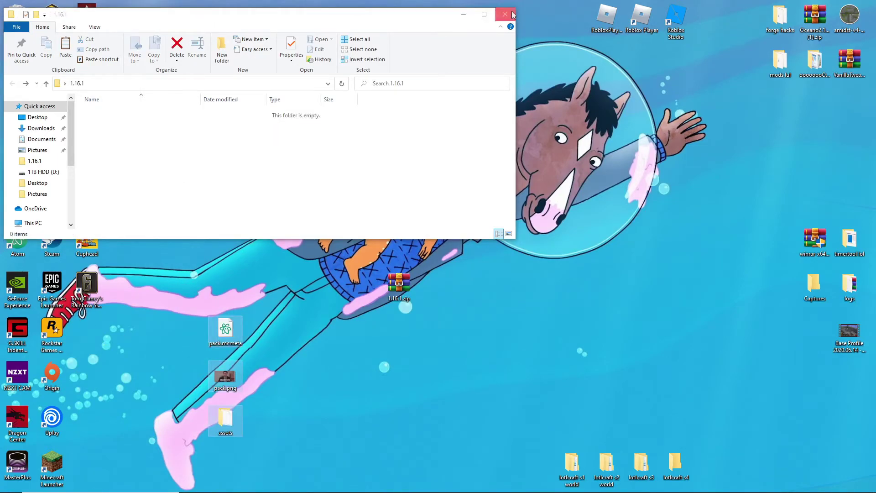
left_click(512, 14)
Step: Select the three desktop items and send them to a Compressed (zipped) folder
left_click(198, 331)
left_click_drag(206, 319, 253, 443)
right_click(229, 377)
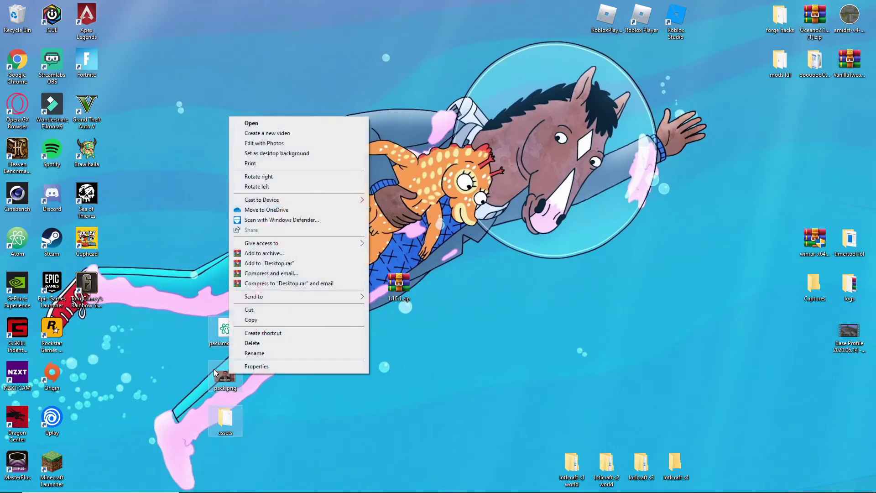
mouse_move(256, 297)
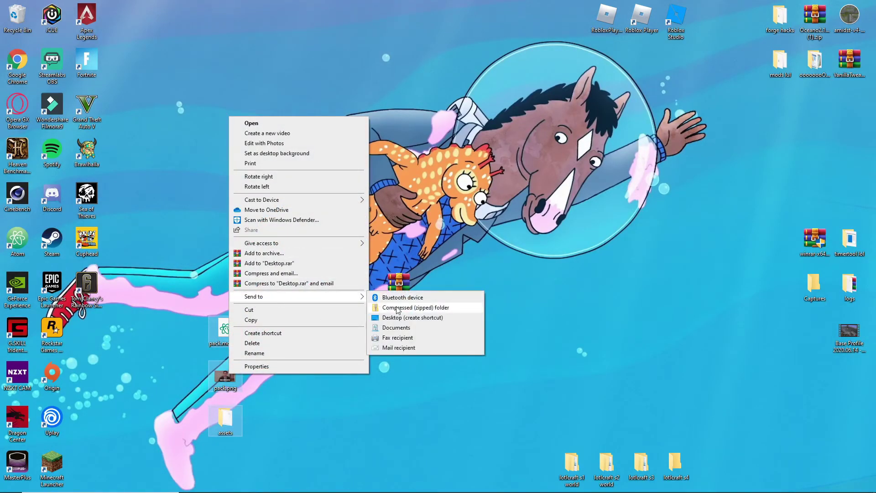
left_click(397, 310)
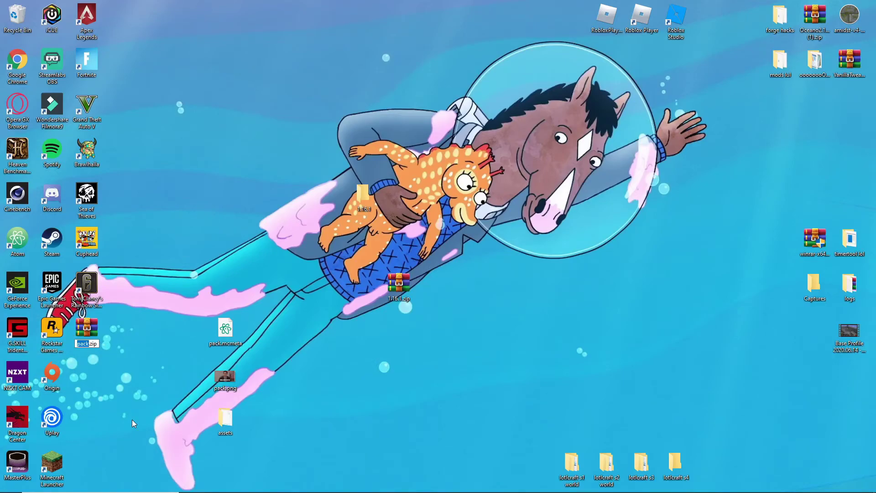
Step: Rename the desktop pack.zip to its final custom name, then deselect it
left_click(118, 348)
right_click(88, 341)
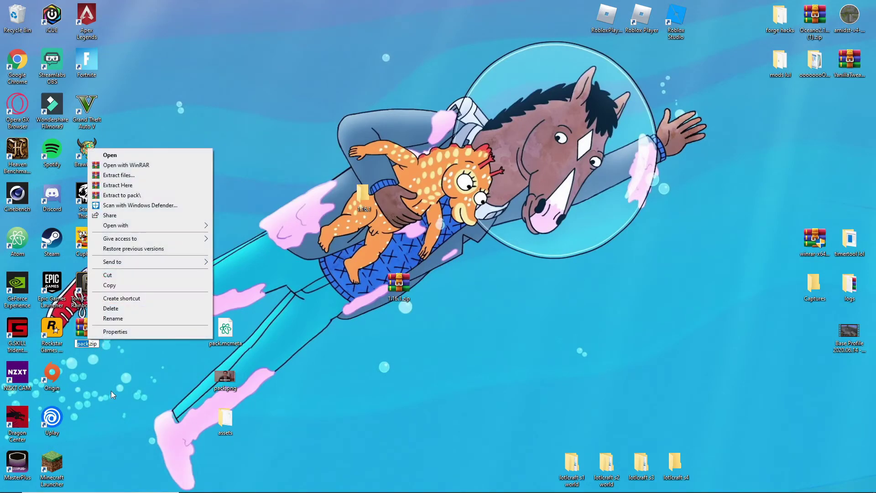
left_click(110, 317)
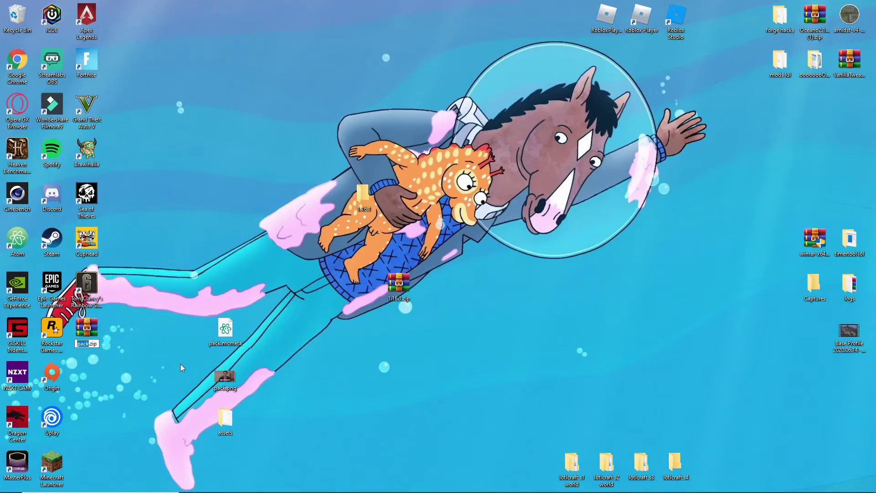
type("gabebitch")
key("Return")
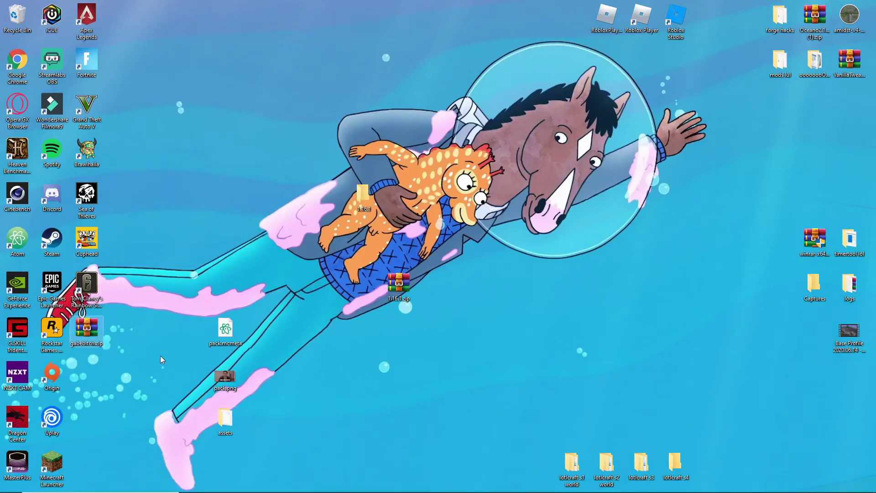
left_click(198, 331)
mouse_move(356, 488)
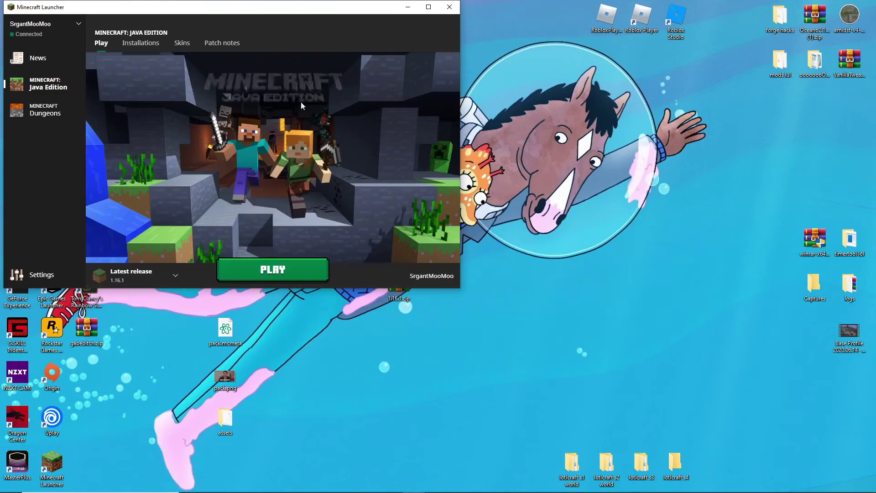
Step: Launch Minecraft 1.16.1 from the launcher and go to Options > Resource Packs
key("Return")
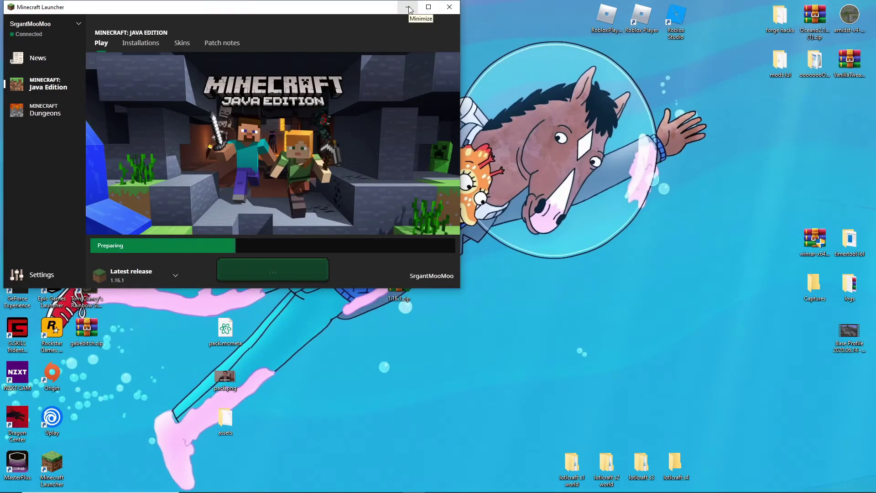
left_click(408, 8)
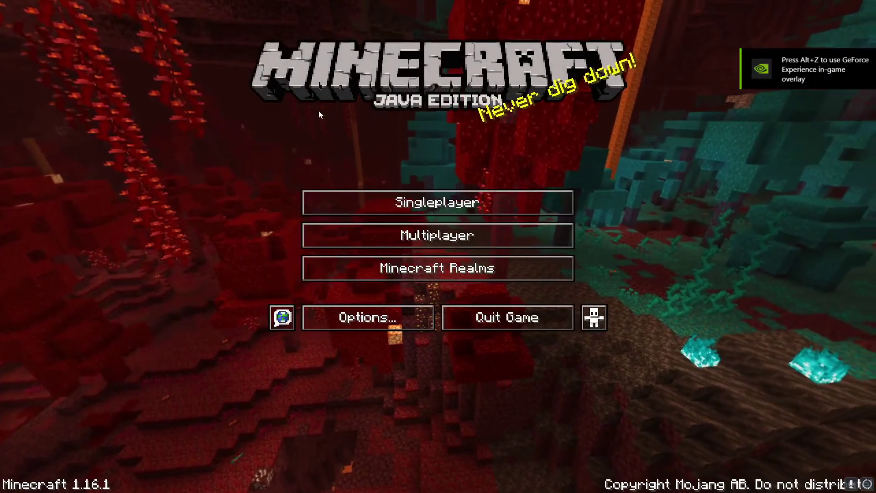
left_click(365, 317)
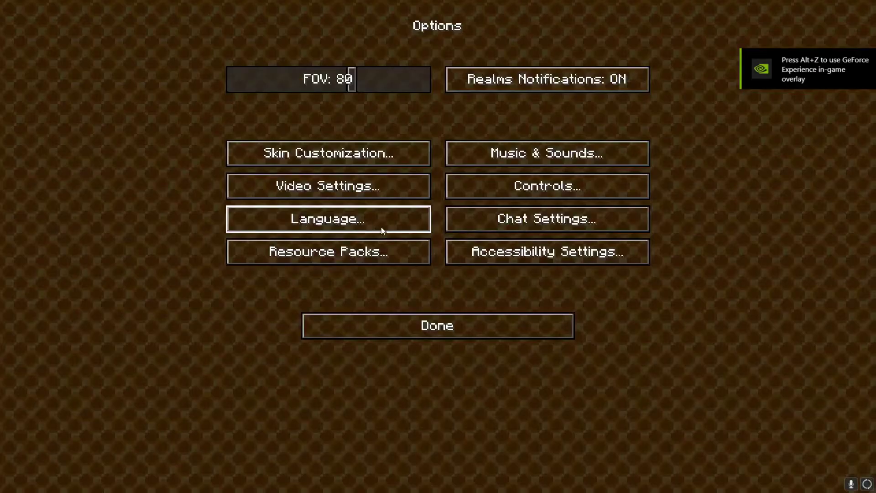
left_click(311, 252)
Step: Deactivate VanillaTweaks and drag the pack zip into the resourcepacks folder
left_click(455, 89)
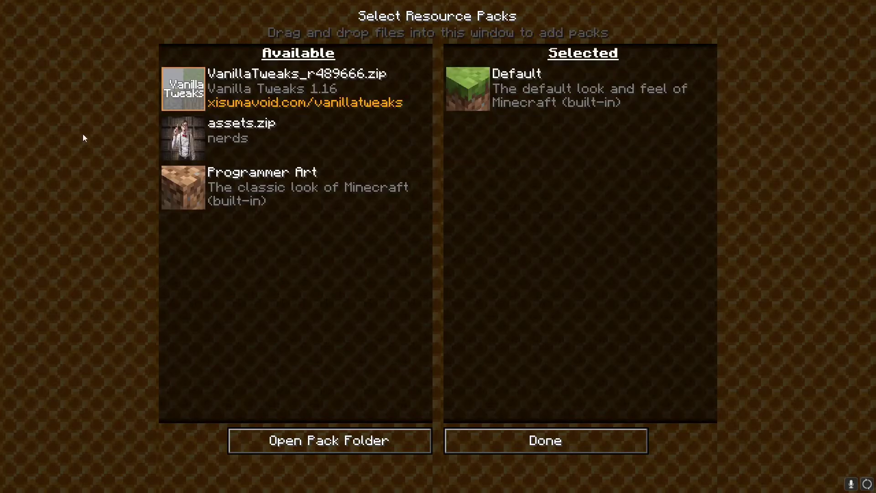
left_click(329, 440)
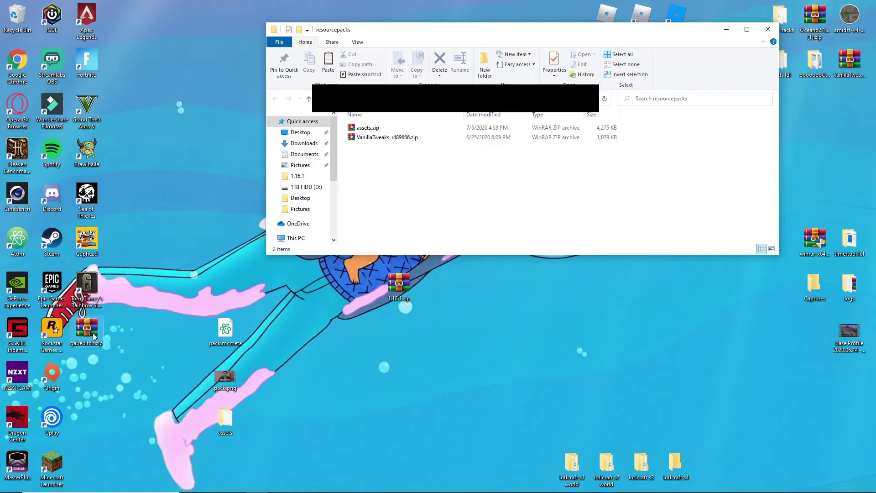
left_click_drag(87, 329, 409, 178)
Step: Close the resourcepacks window and delete pack.mcmeta, pack.png and the assets folder from the desktop
left_click(773, 29)
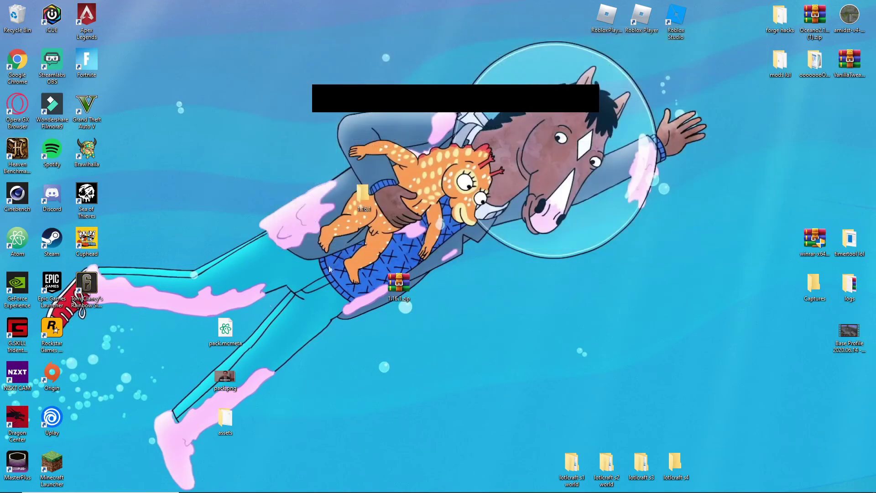
left_click_drag(205, 320, 254, 436)
right_click(229, 386)
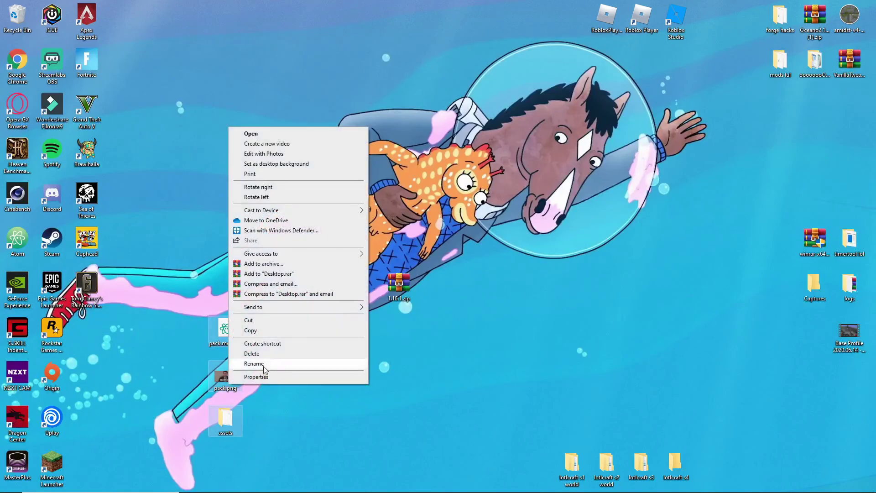
left_click(261, 355)
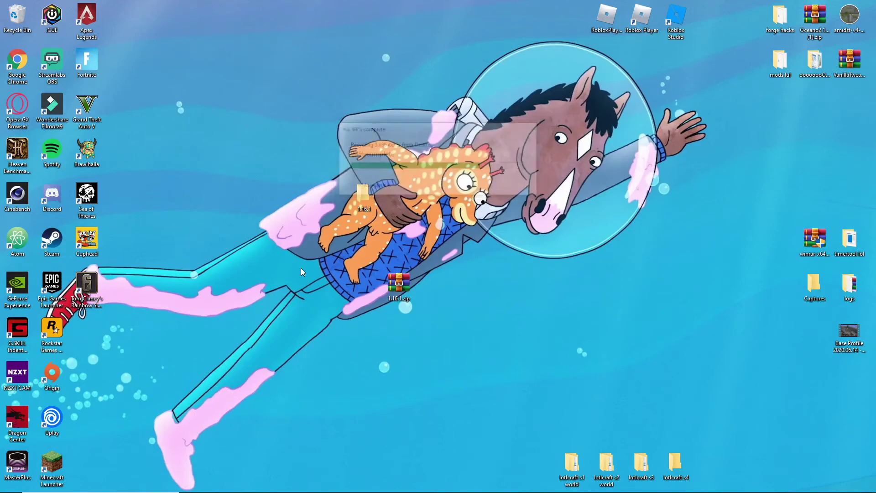
Step: Delete the 1.16.1 folder and 1.16.1.zip from the desktop
right_click(395, 268)
left_click(331, 209)
left_click_drag(329, 190, 417, 312)
right_click(395, 280)
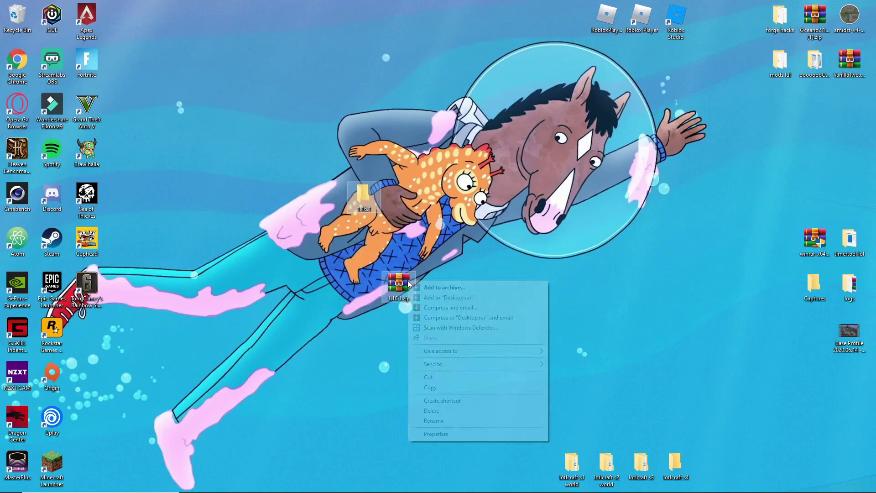
left_click(427, 410)
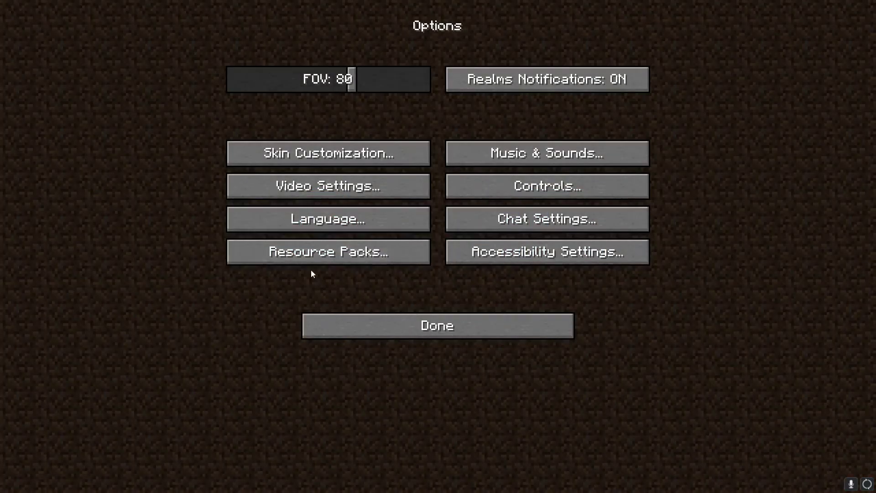
Step: Move the new zip pack to Selected in Resource Packs and apply it
left_click(308, 256)
left_click(182, 187)
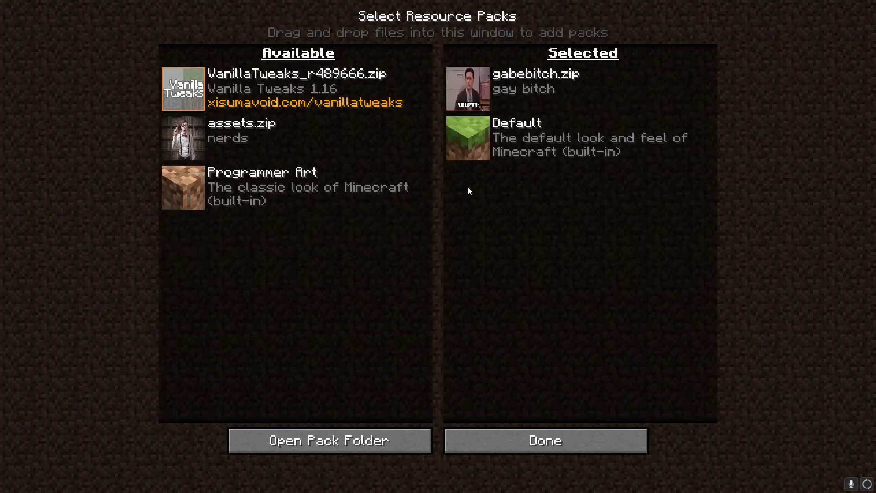
mouse_move(505, 77)
left_click(511, 450)
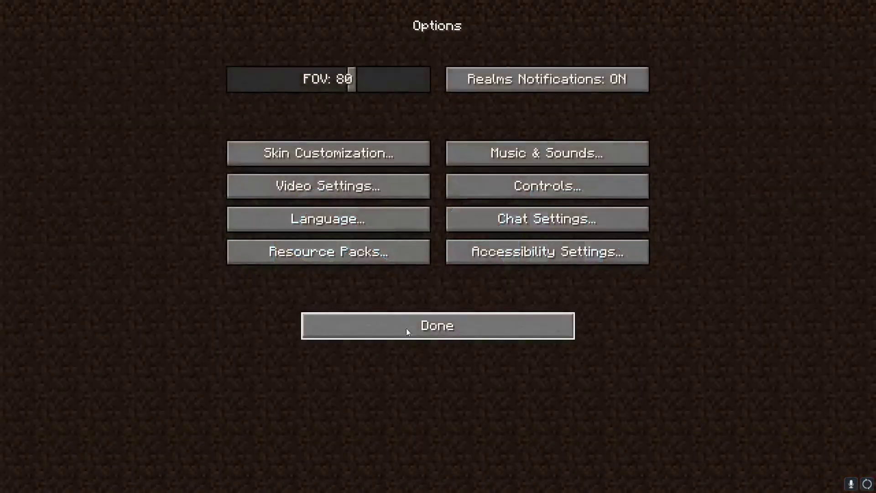
left_click(402, 330)
Step: Open the Singleplayer world list, backing out once and reopening it
left_click(319, 202)
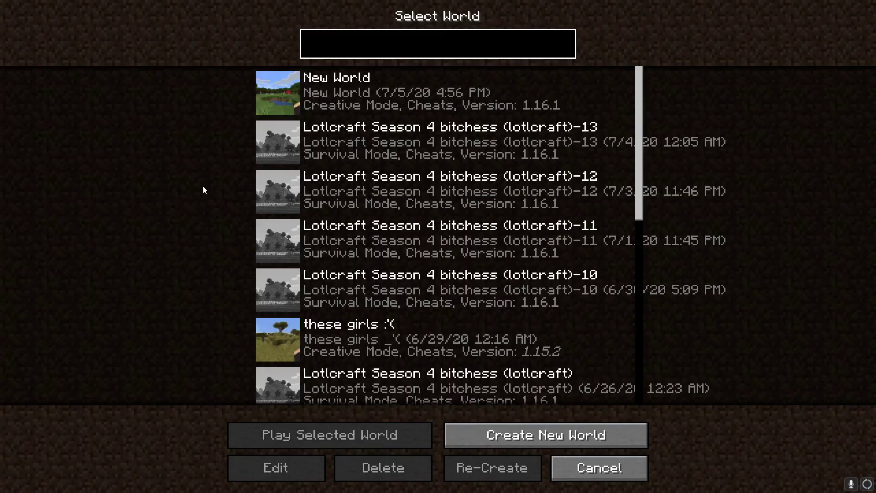
left_click(599, 468)
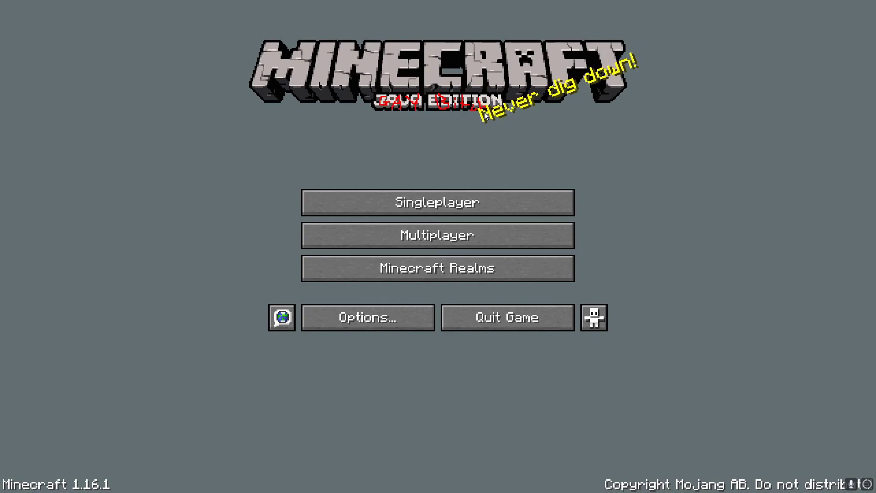
left_click(424, 198)
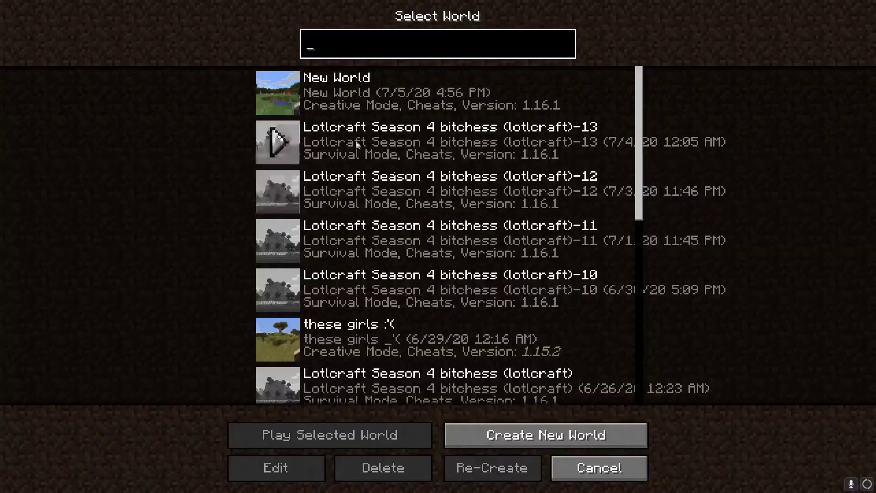
Step: Load the New World save and place a retextured grass block
double_click(425, 93)
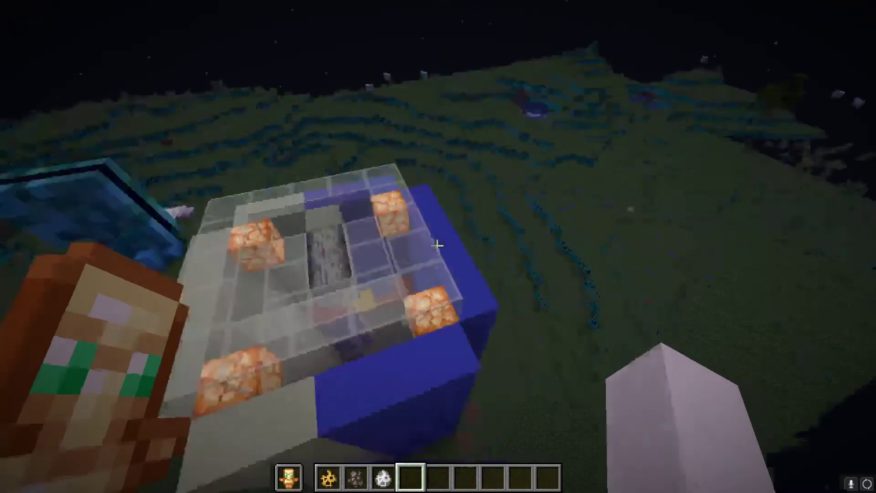
key("w")
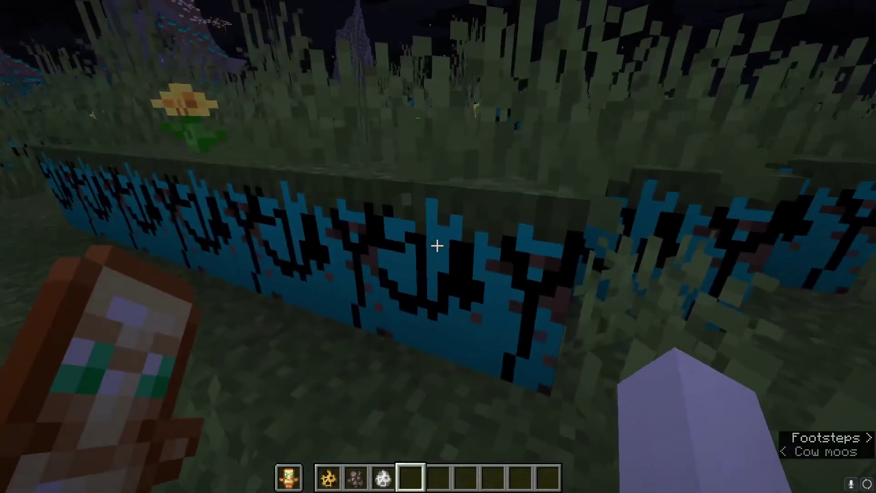
key("s")
middle_click(437, 246)
right_click(436, 246)
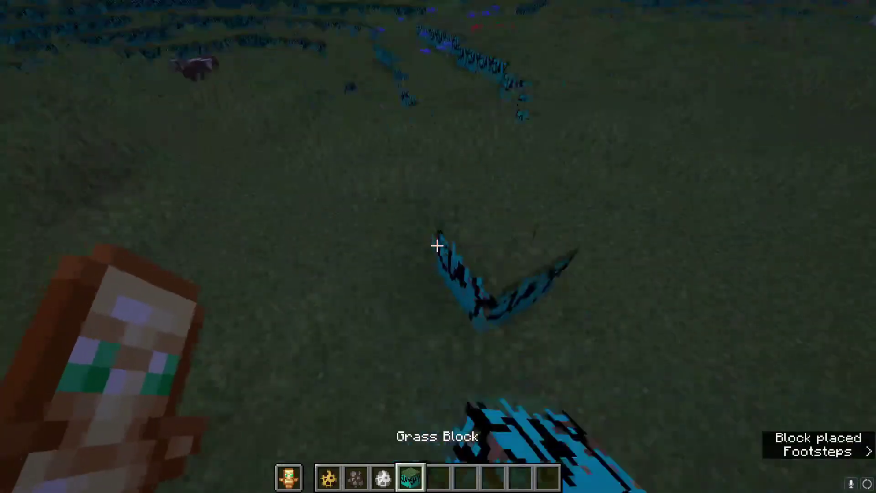
key("s")
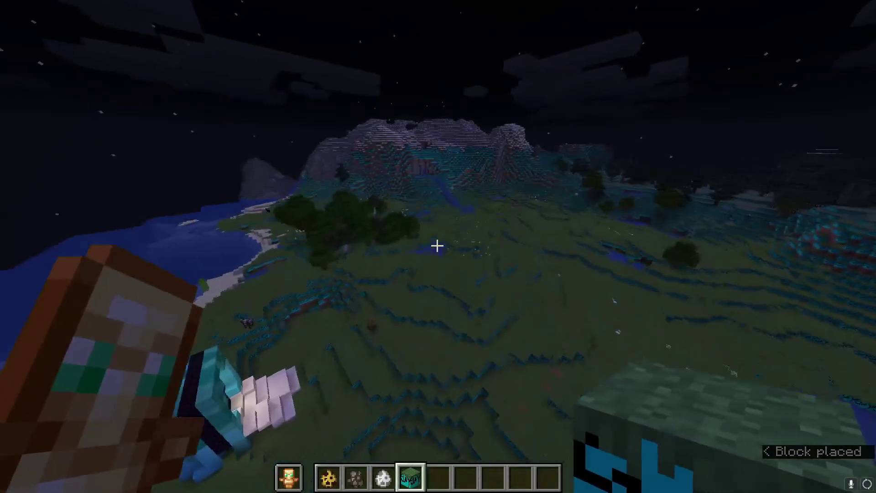
Step: Select empty hotbar slot 6 and walk to the portal and blue-and-grey tower
key("6")
key("w")
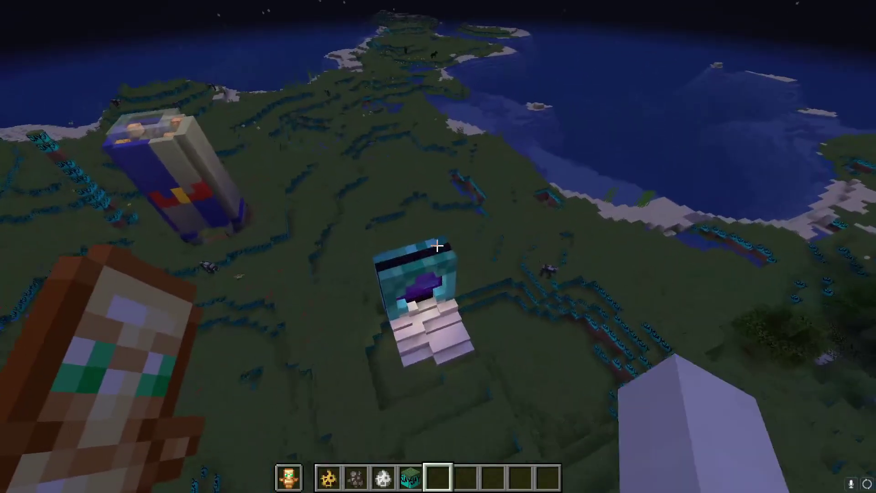
key("w")
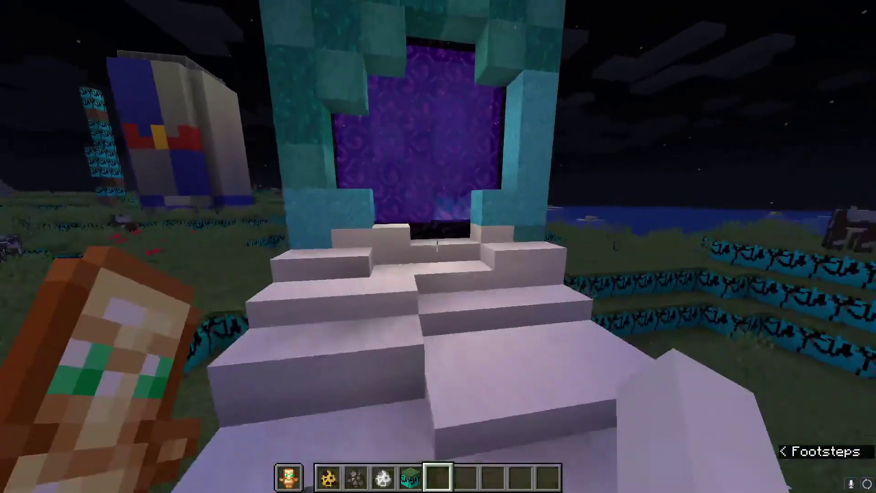
key("w")
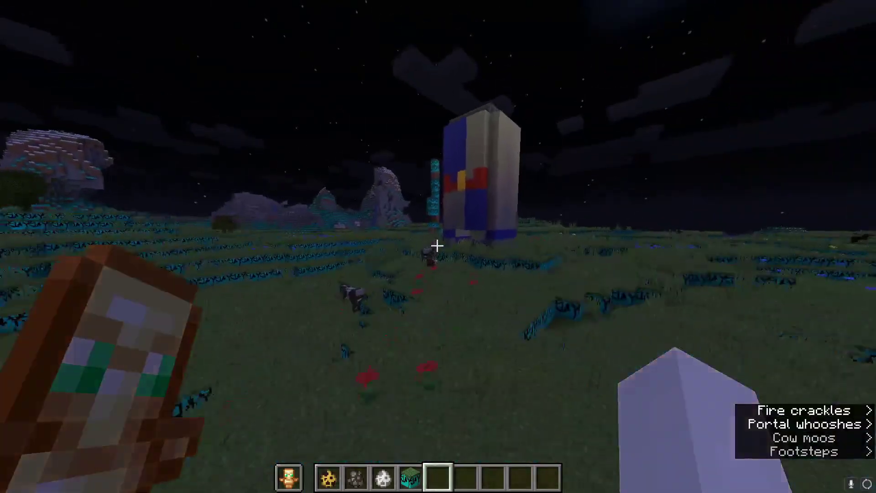
Step: Move the Totem of Undying from the offhand into hotbar slot 7
key("e")
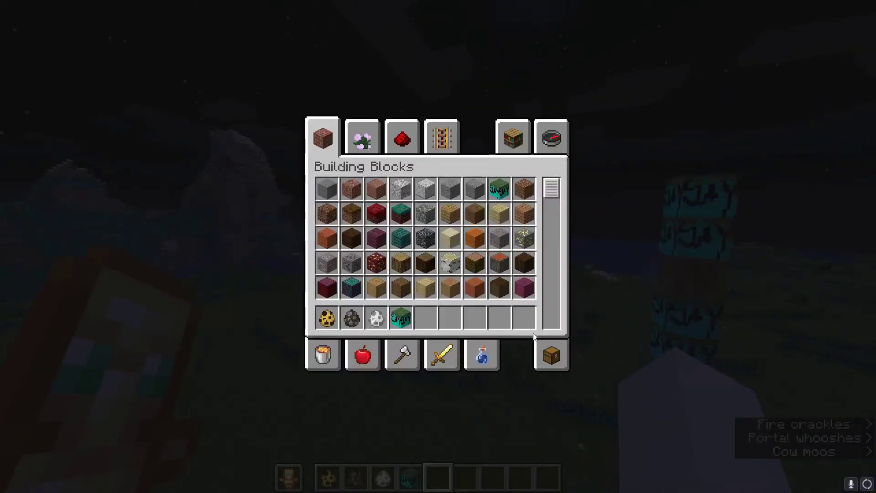
left_click(551, 356)
left_click(362, 191)
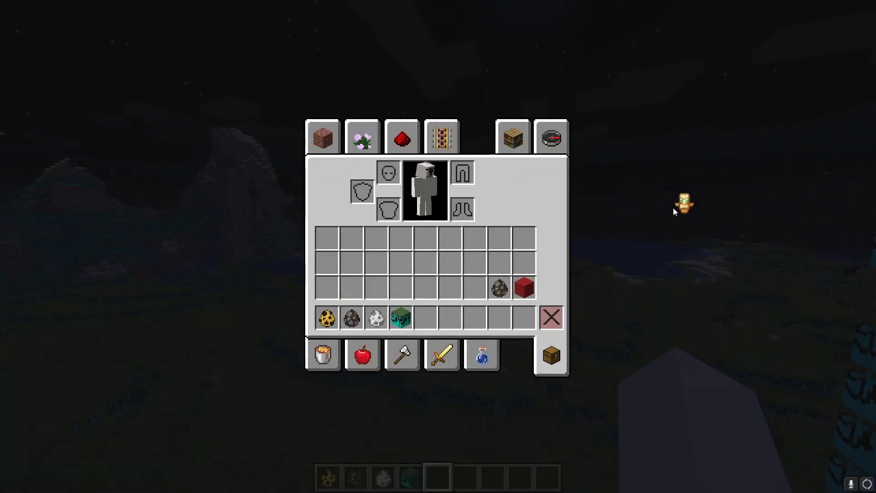
left_click(475, 319)
key("e")
scroll(436, 245, "down", 3)
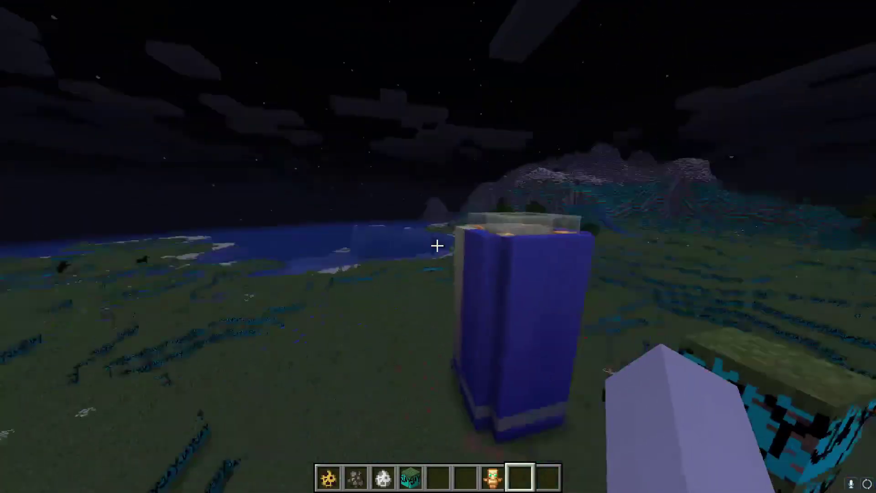